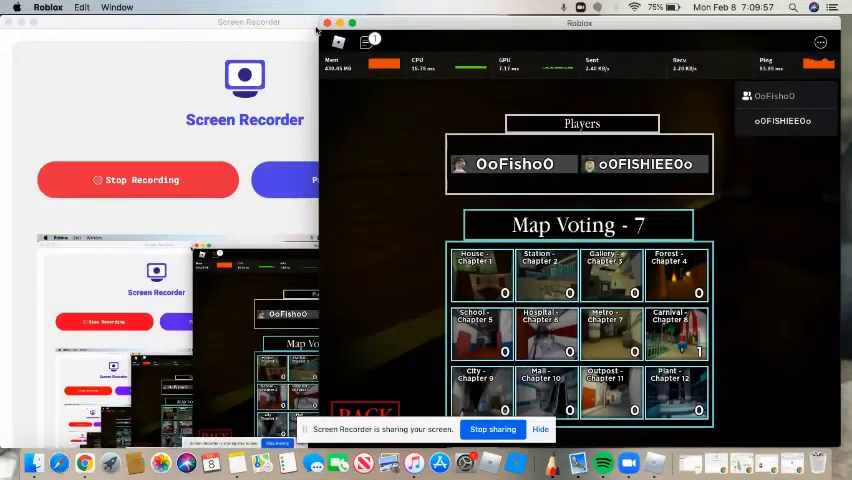
Step: Widen the Roblox window to full width and vote for Carnival - Chapter 8
drag(316, 22, 2, 22)
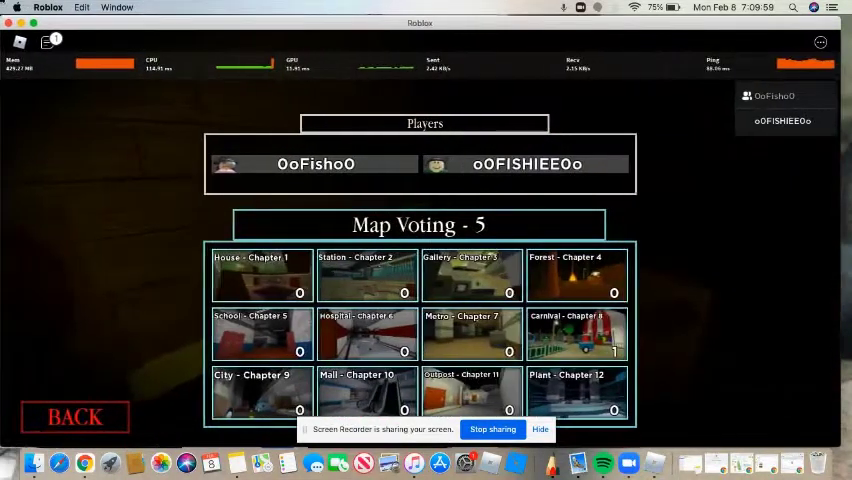
click(612, 345)
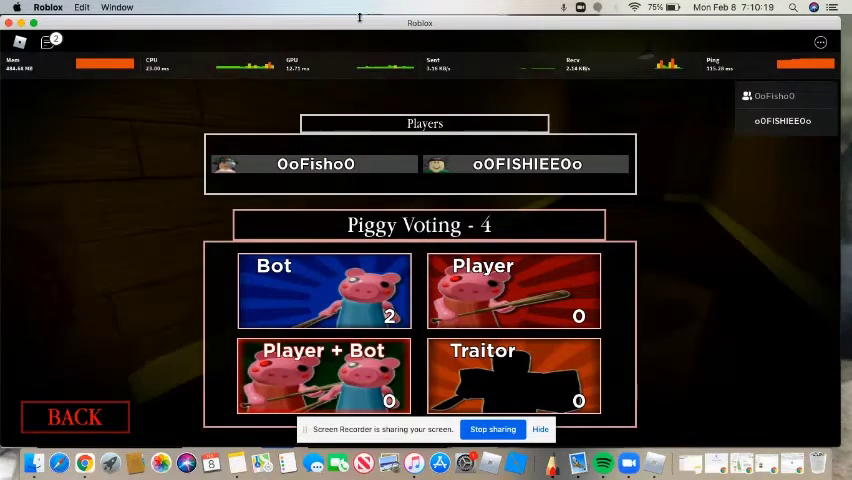
Step: Move the Roblox and Screen Recorder windows aside, then maximise the Roblox window
drag(395, 22, 152, 6)
drag(415, 30, 289, 25)
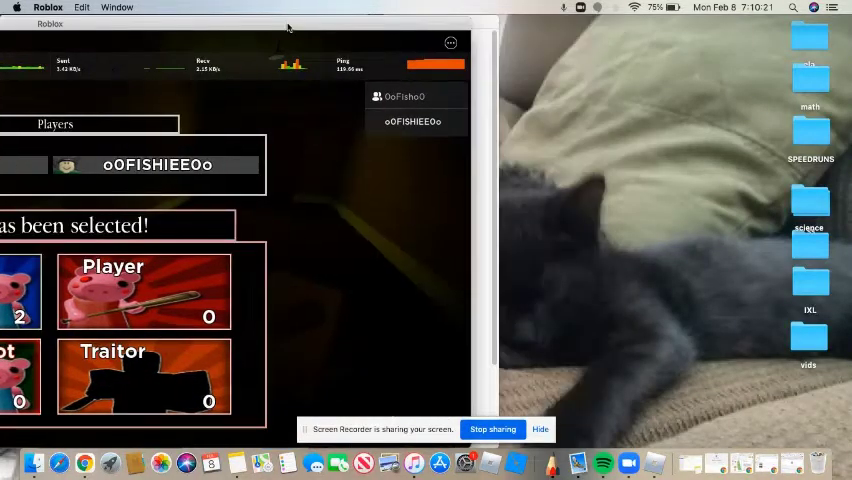
click(540, 429)
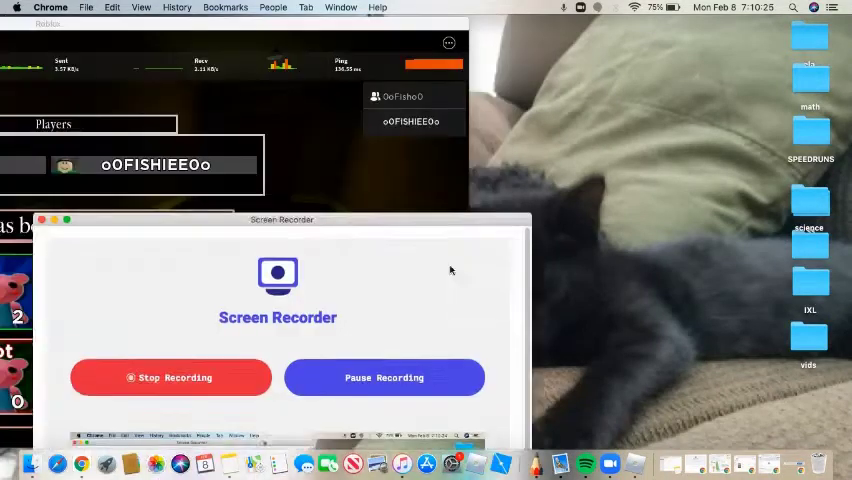
drag(391, 52, 466, 327)
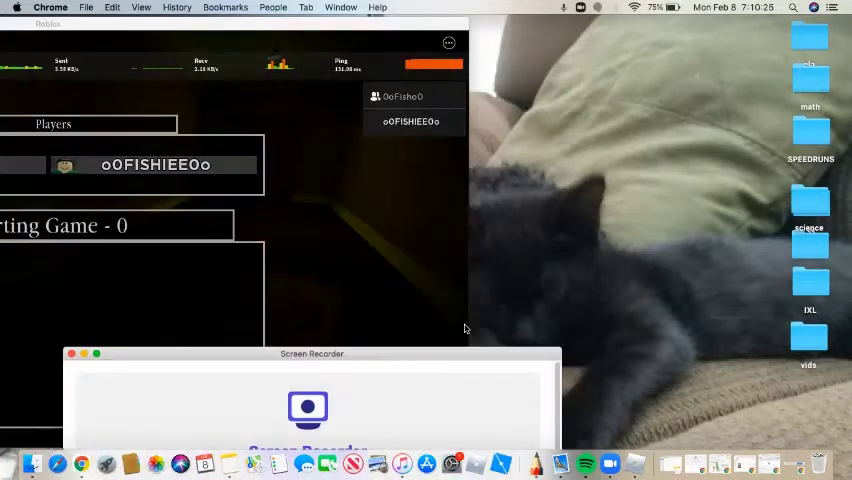
mouse_move(711, 23)
mouse_down()
mouse_move(711, 86)
mouse_move(726, 70)
mouse_up()
double_click(726, 70)
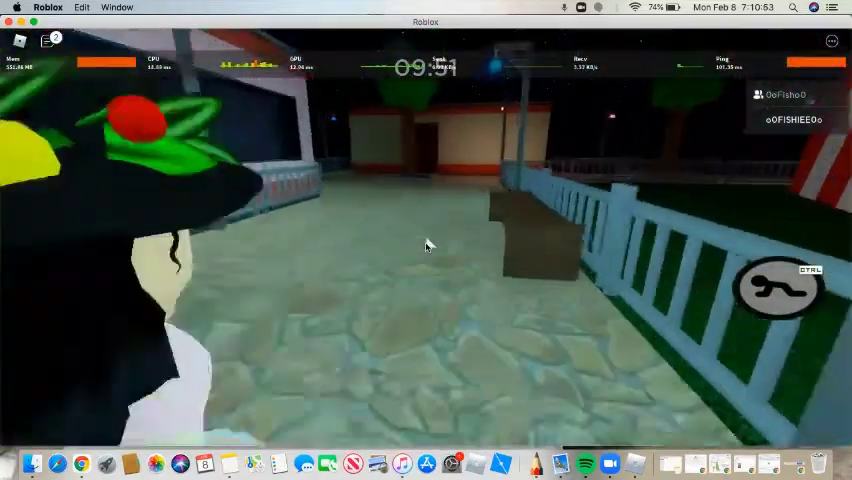
Step: Walk into the table room and pick up the green key
key(w)
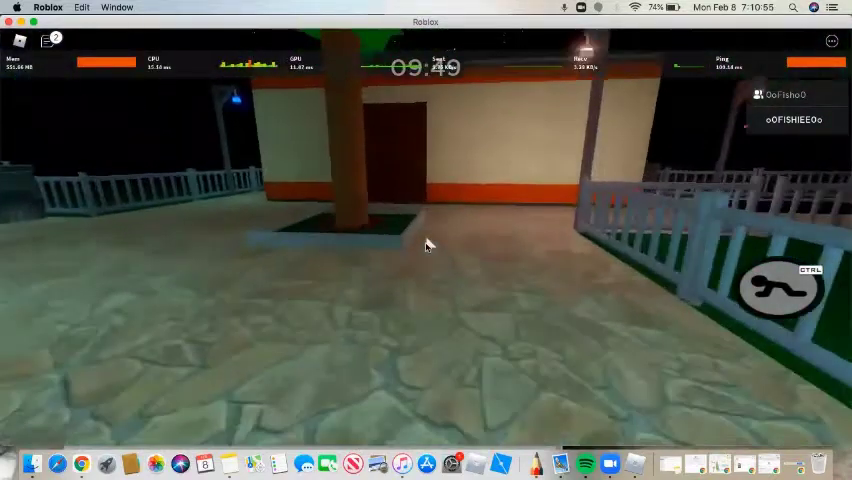
key(w)
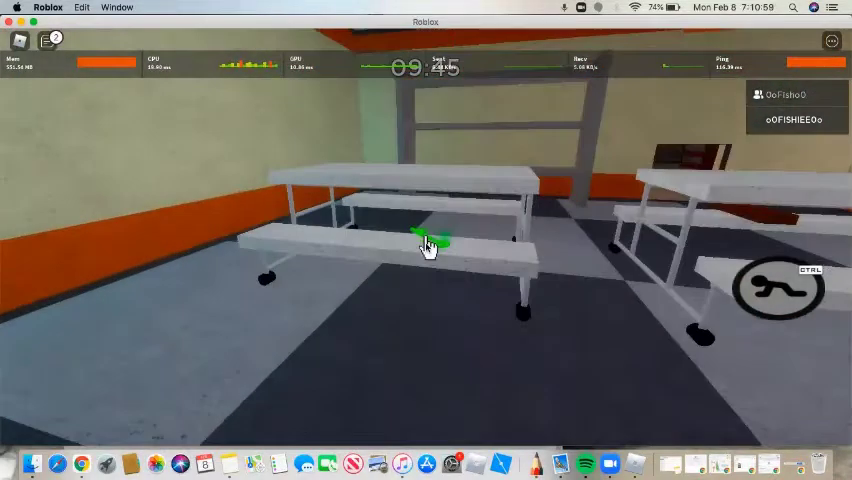
click(426, 246)
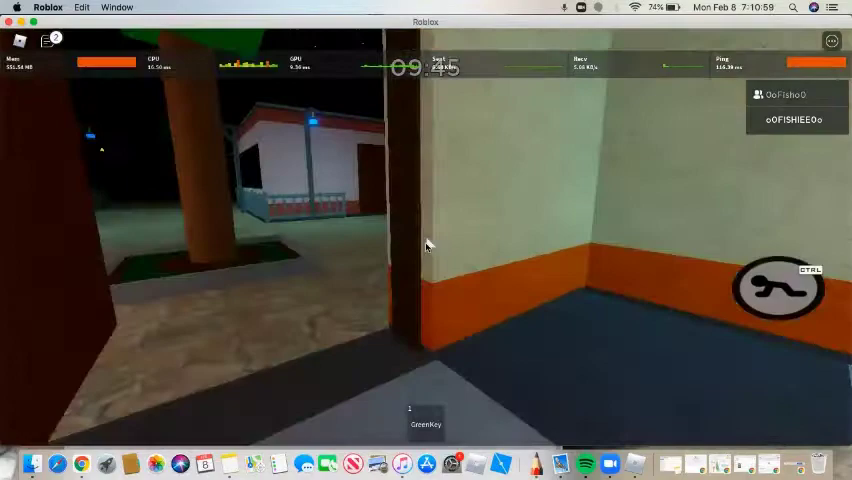
key(1)
Step: Unlock the green-padlocked door with the green key and enter the shelf room
key(w)
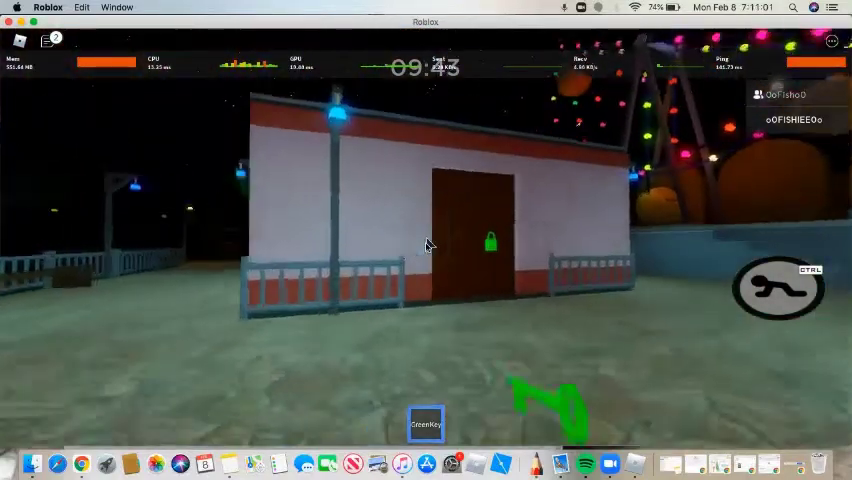
key(w)
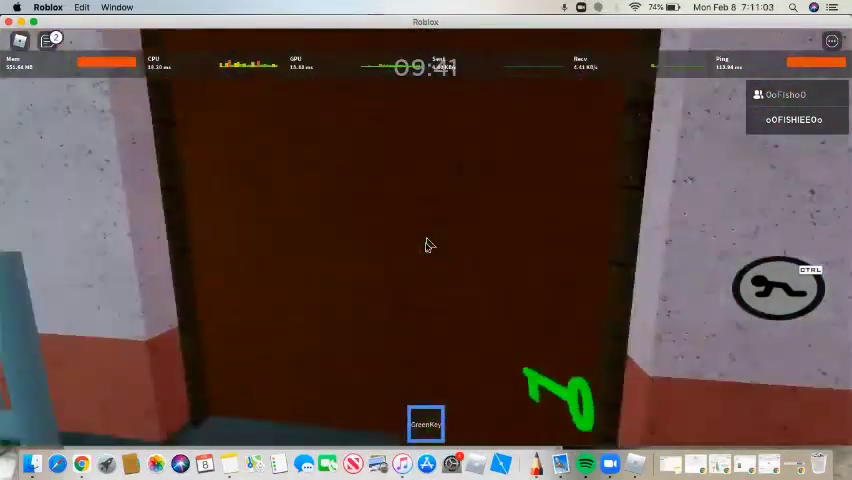
click(426, 246)
key(w)
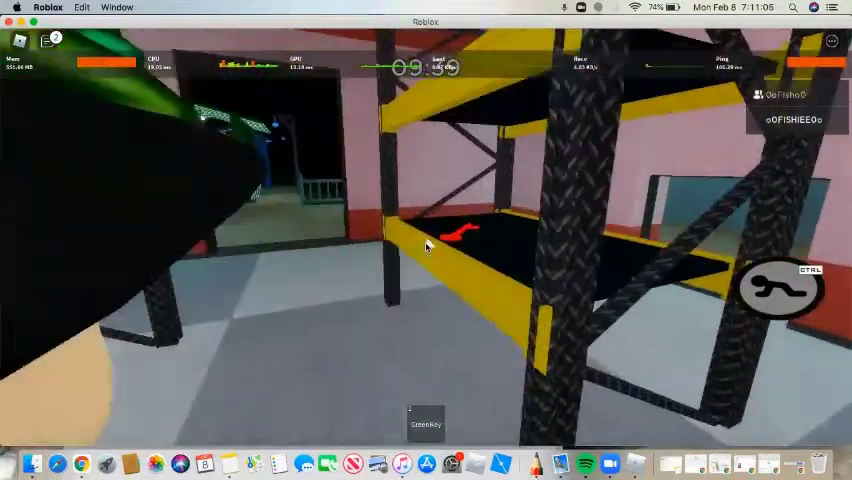
key(w)
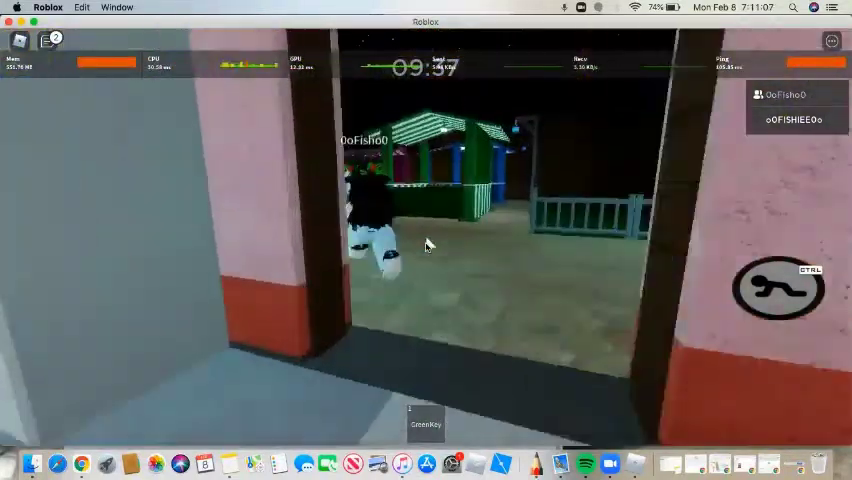
Step: Run across the courtyard past the orange building into the room with tables
key(w)
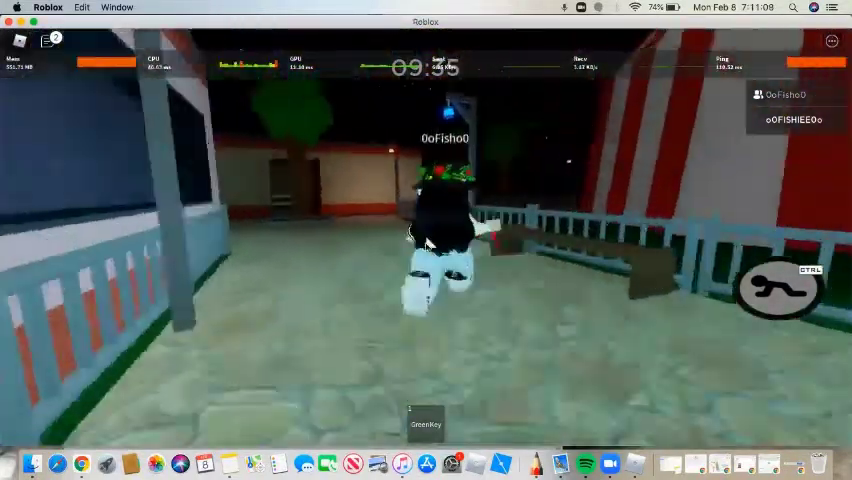
key(w)
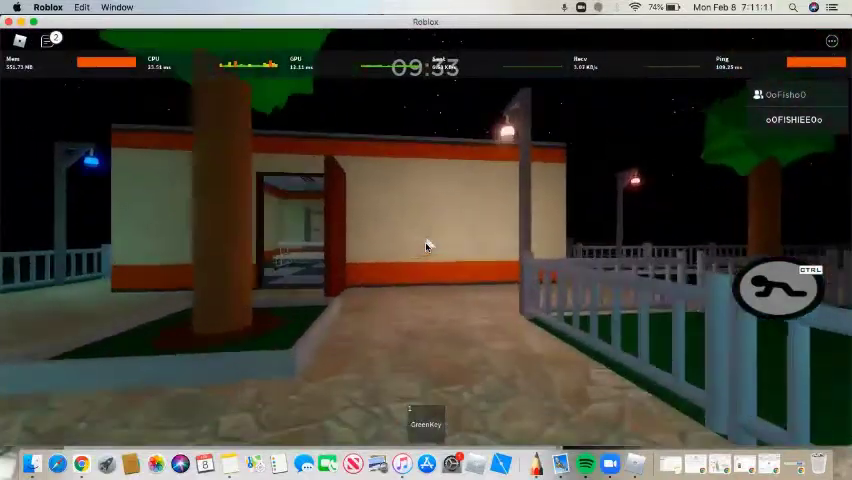
key(w)
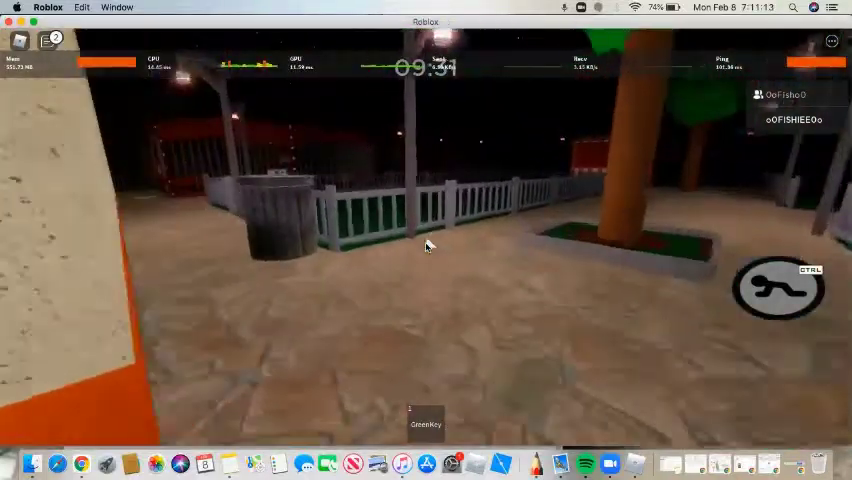
key(a)
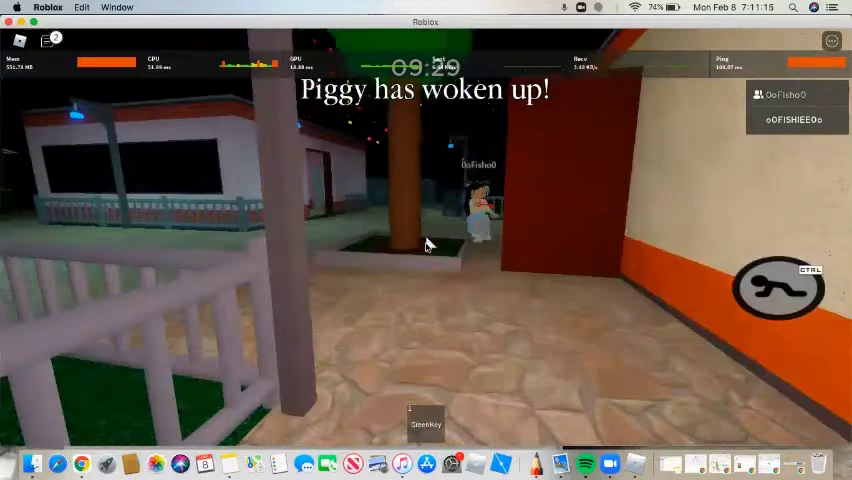
key(w)
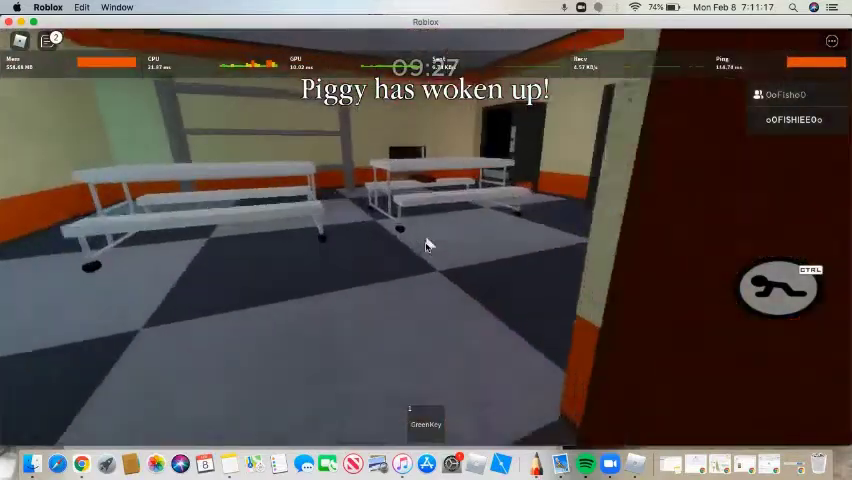
key(w)
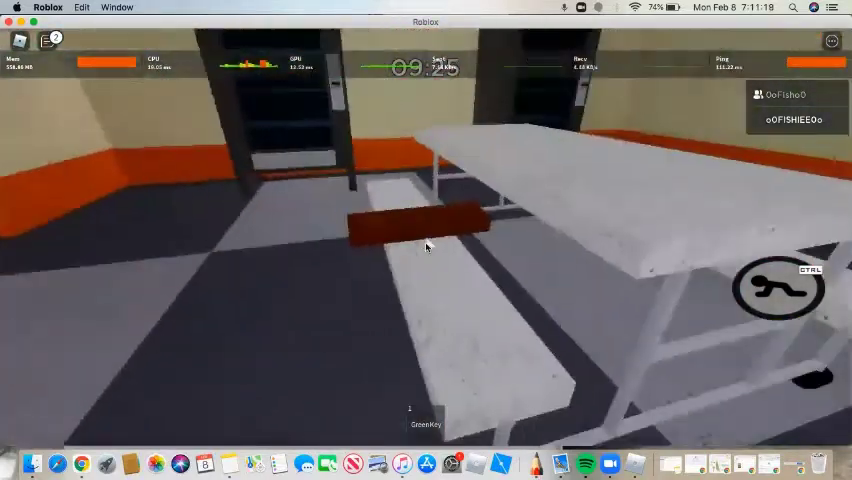
Step: Pick up the red plank and sprint out through the doorway
click(426, 246)
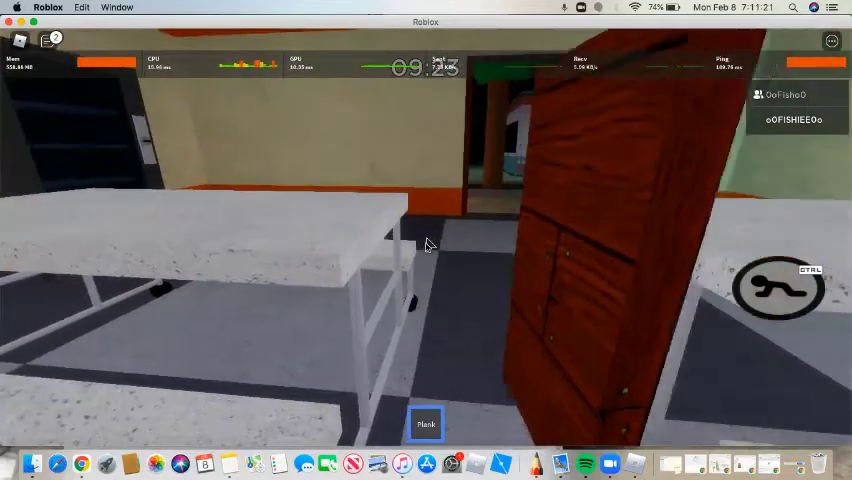
key(1)
key(w)
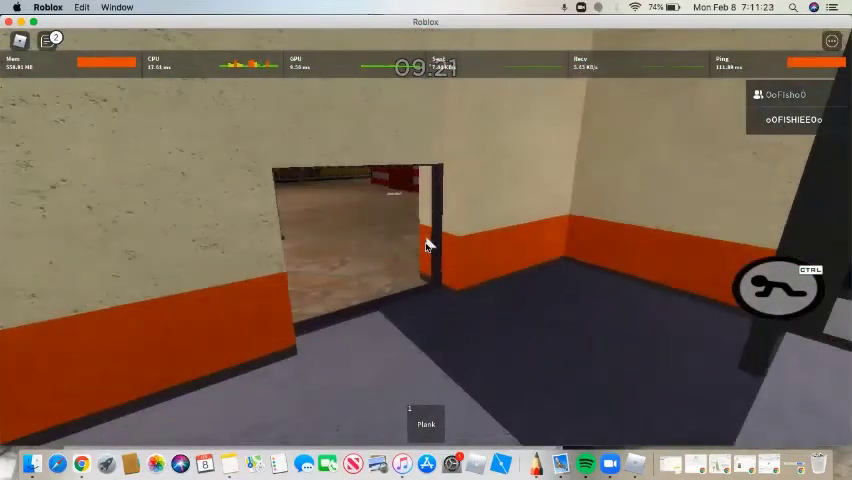
key(ctrl)
key(w)
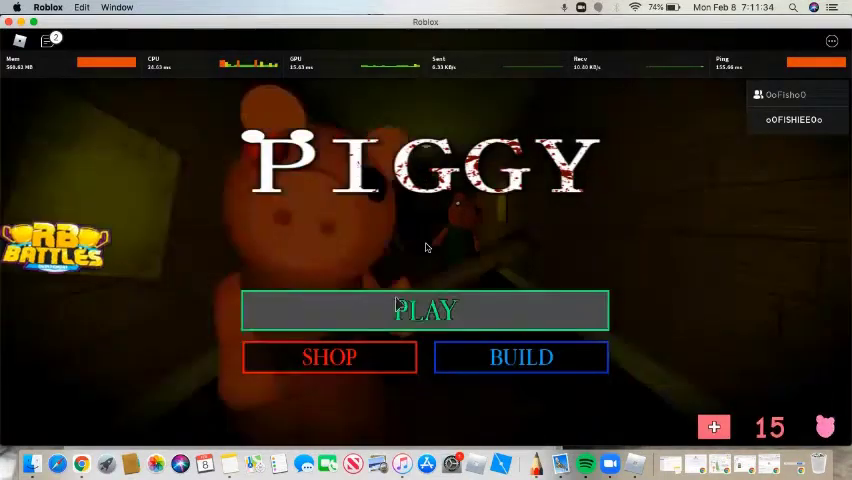
Step: Start a new Piggy round and spectate the other player until Game Over
click(396, 297)
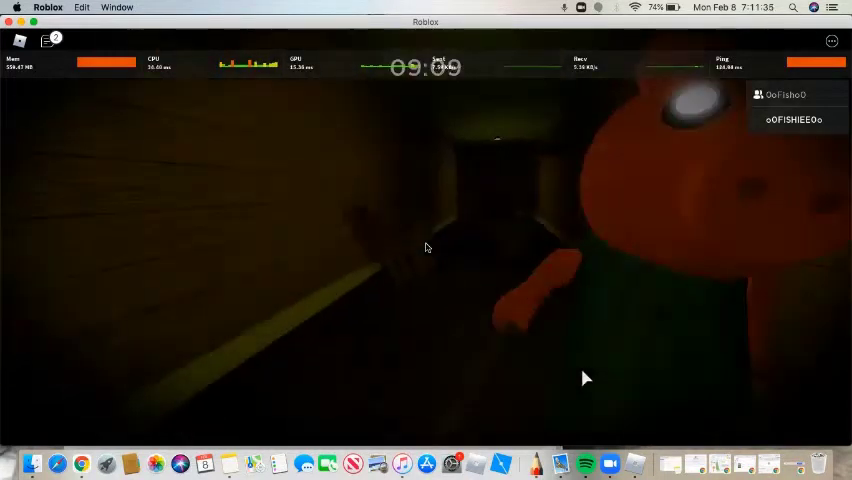
click(592, 370)
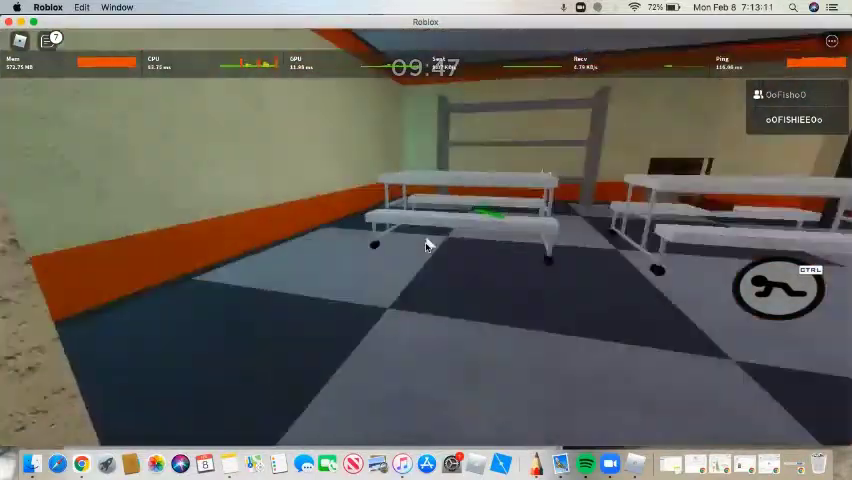
Step: Unlock the green-padlocked door and walk through the warehouse back into the park
key(1)
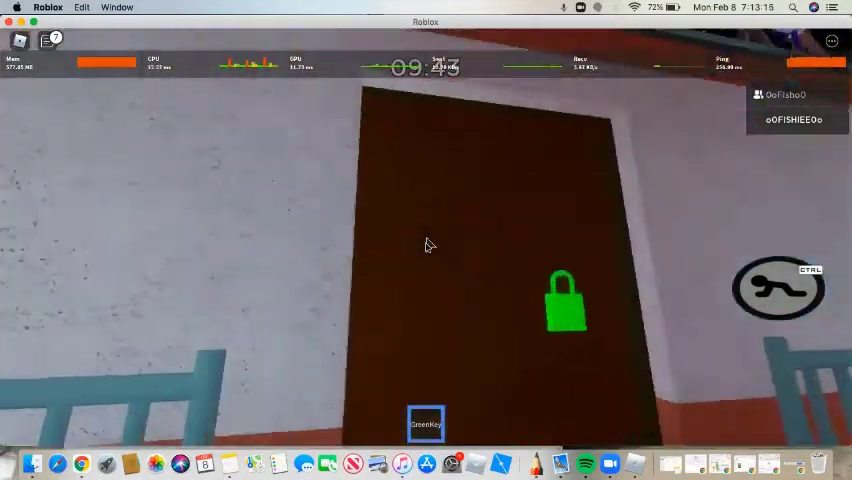
click(426, 245)
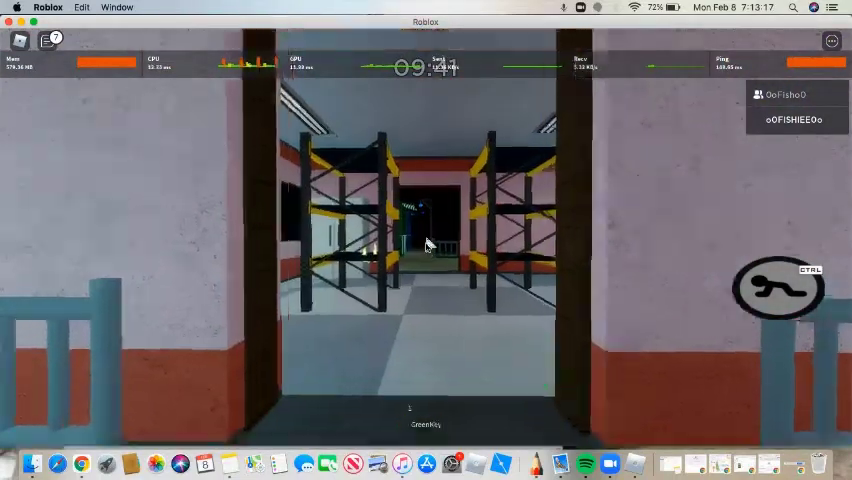
key(w)
key(1)
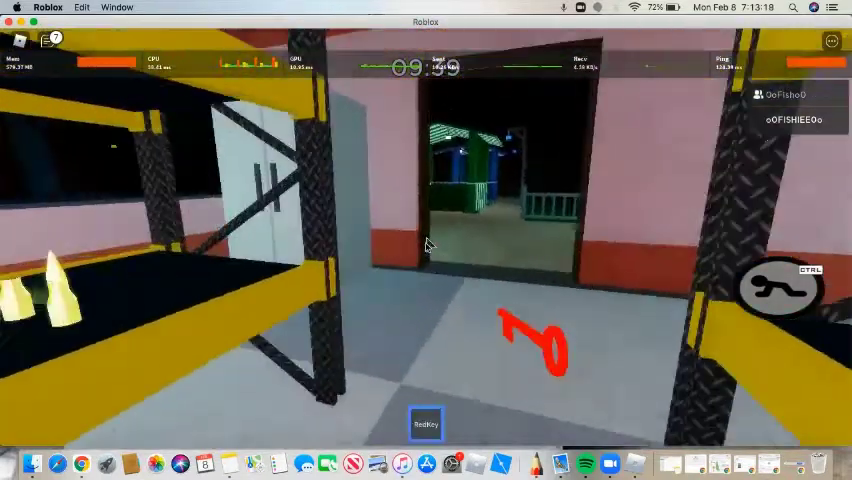
key(w)
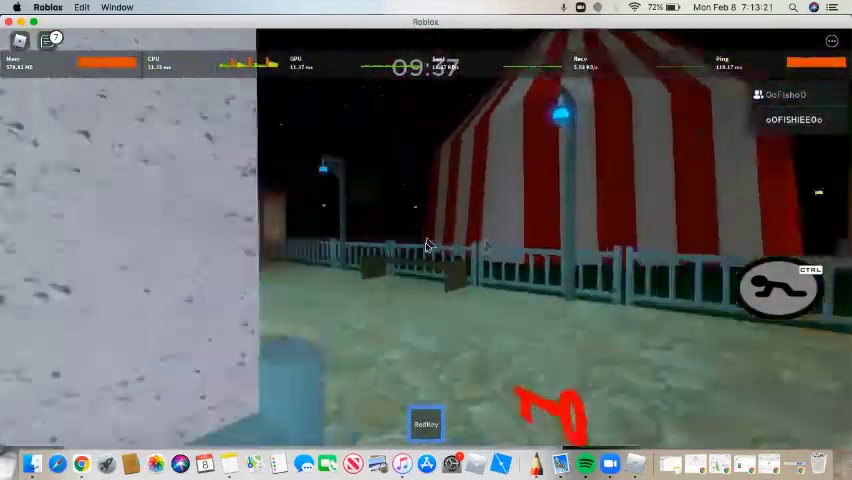
Step: Walk past the striped tent to the red door and into the table room
key(w)
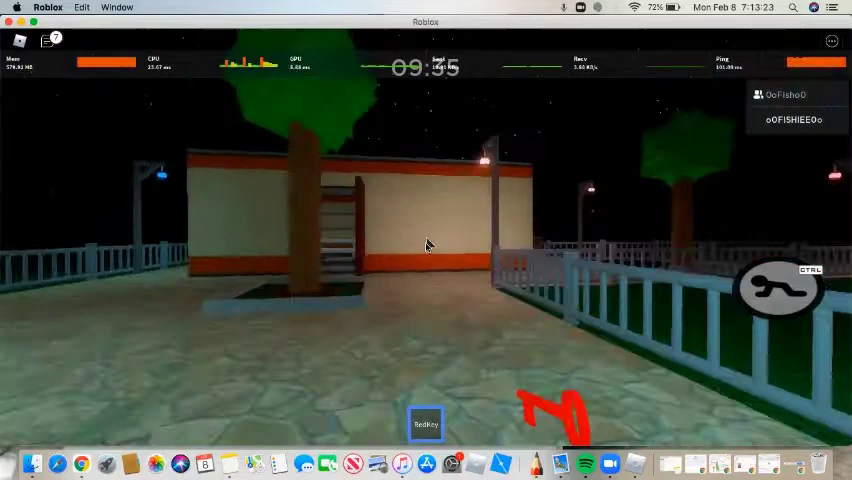
key(w)
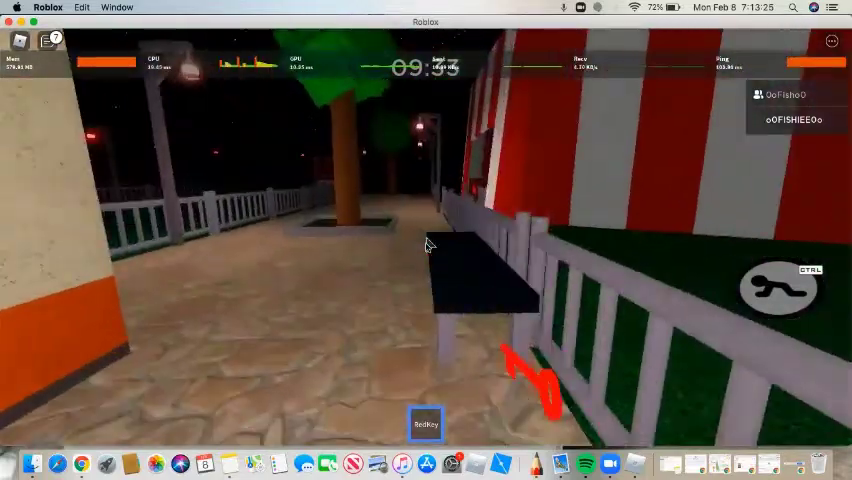
key(w)
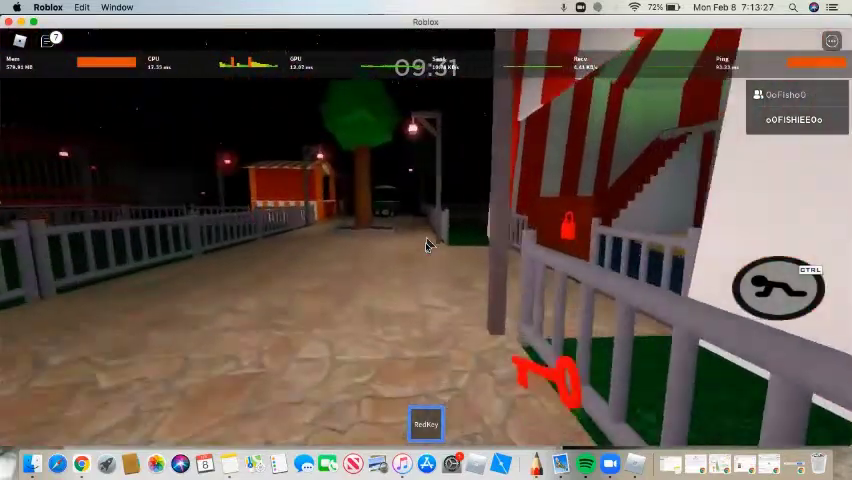
key(w)
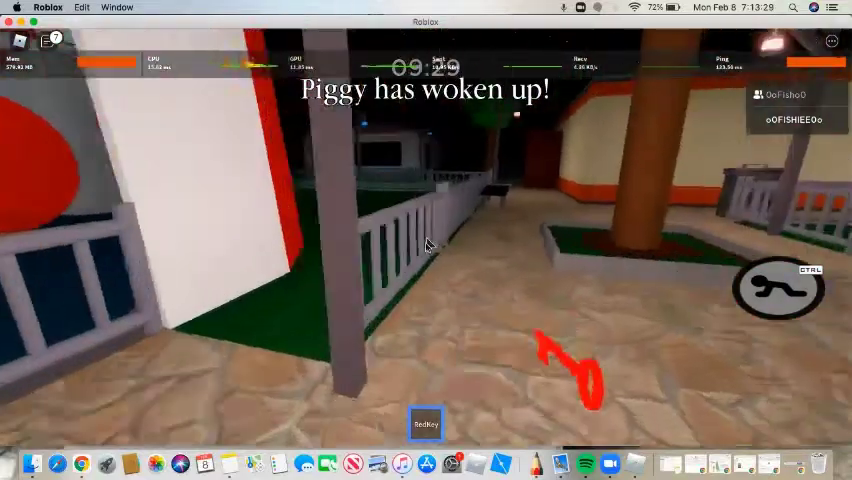
key(1)
key(w)
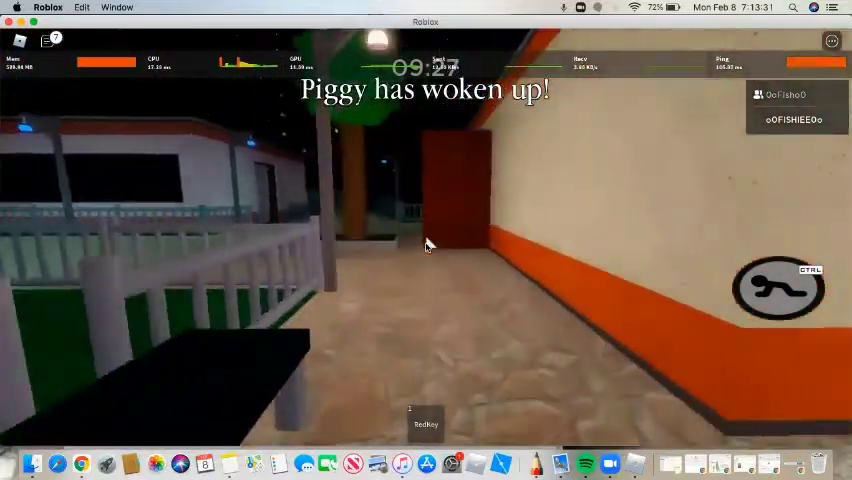
key(w)
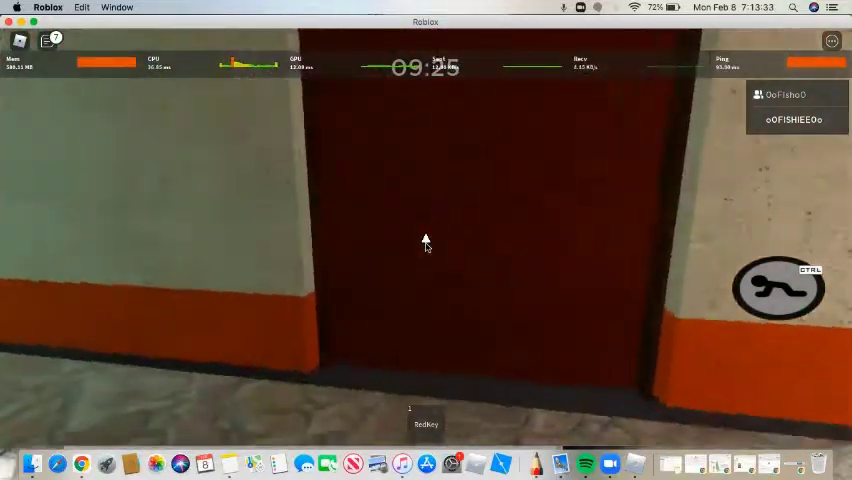
key(w)
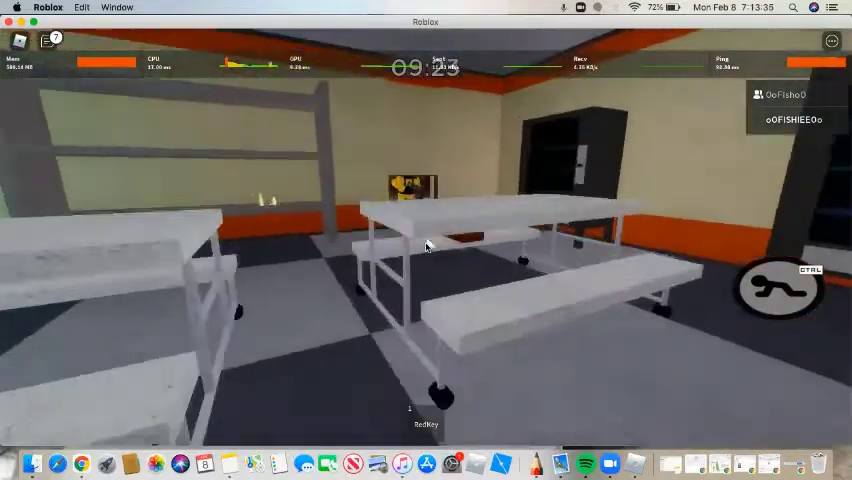
Step: Swap the red key for the plank and look around the table room
key(w)
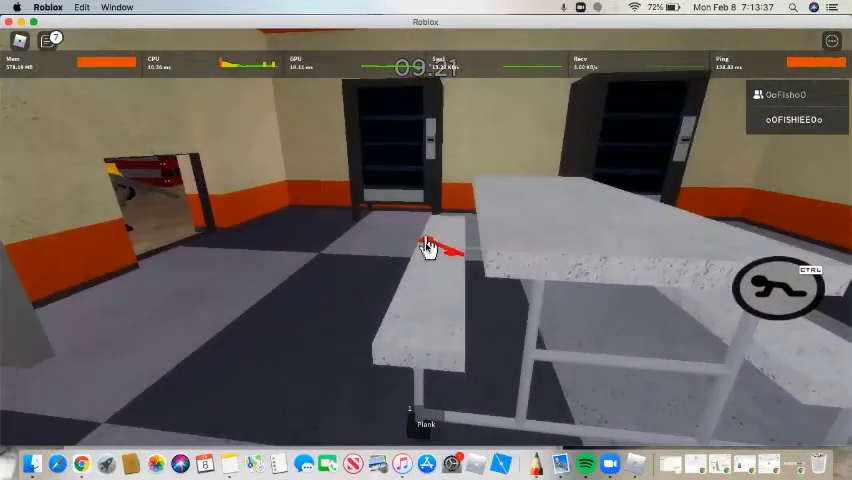
key(1)
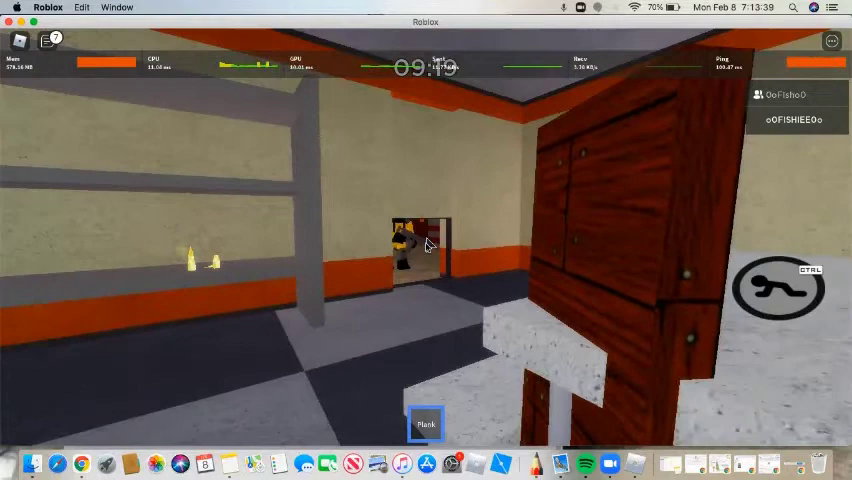
key(a)
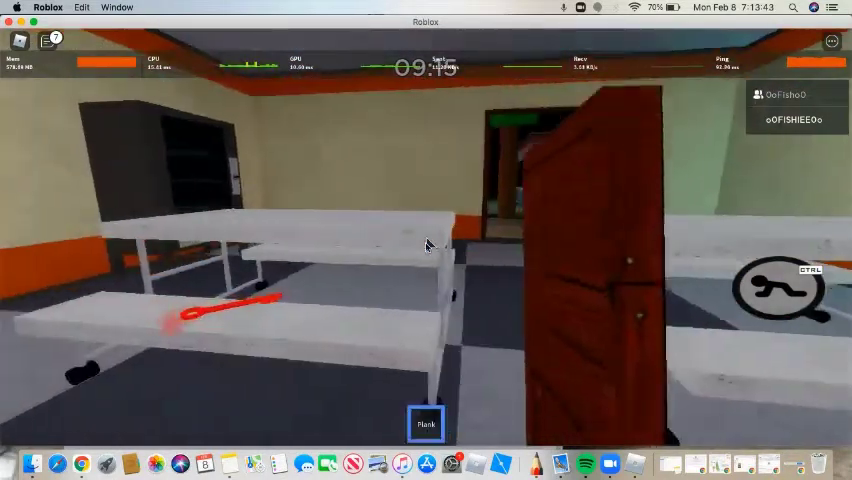
key(1)
key(s)
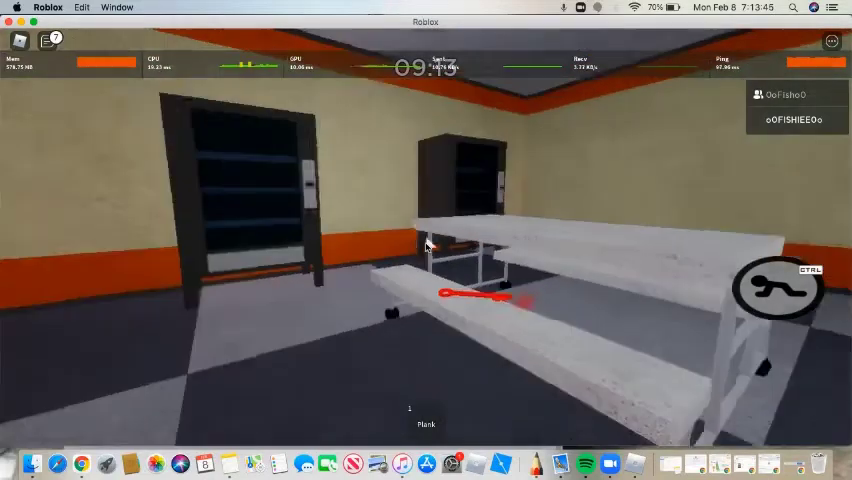
key(a)
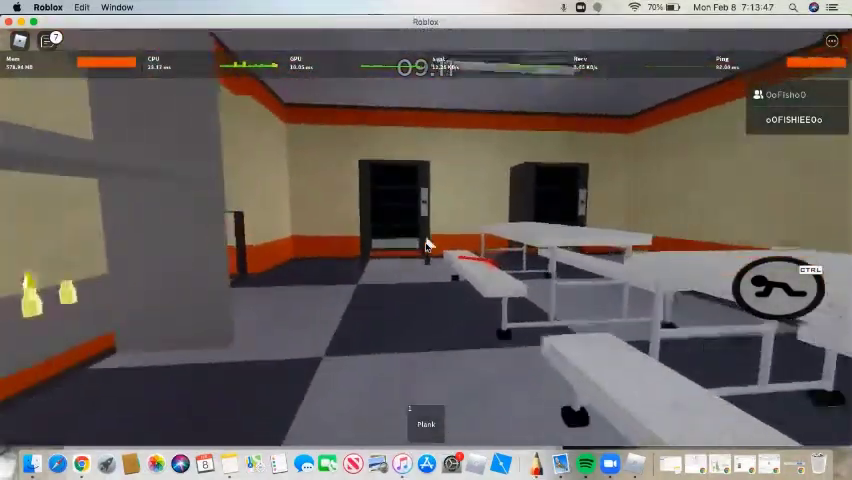
key(d)
Step: Carry the plank outside past the striped tent and along the boardwalk
key(w)
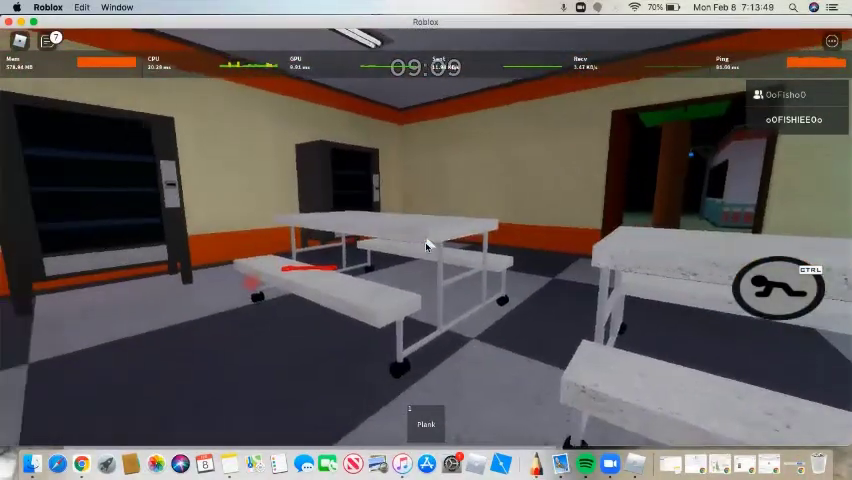
key(w)
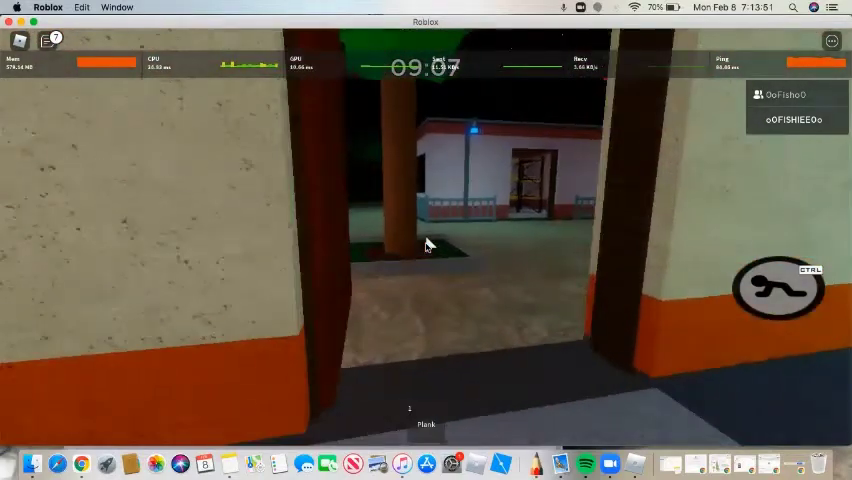
key(w)
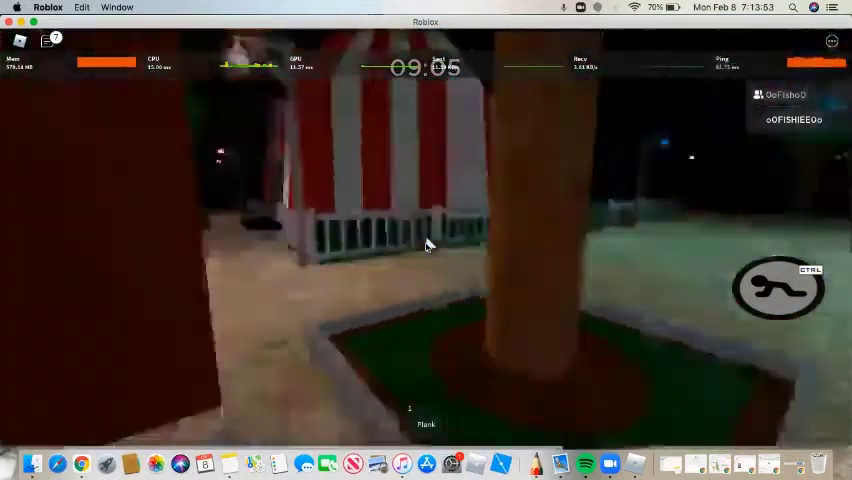
key(w)
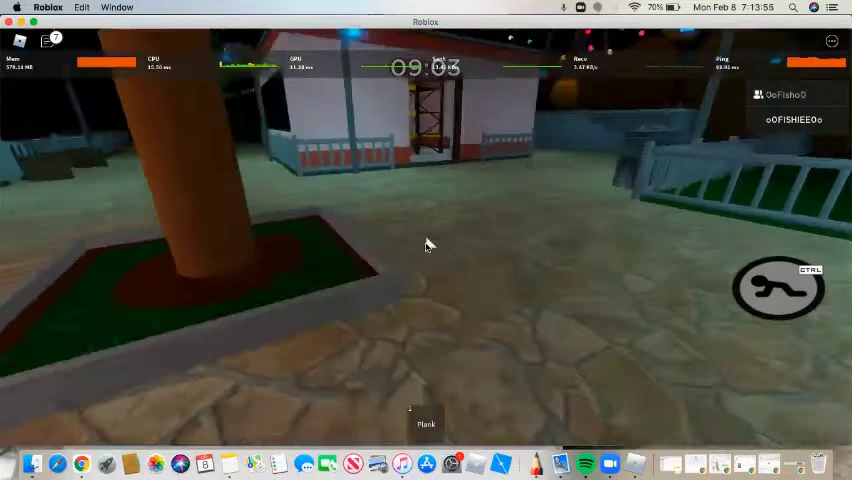
key(w)
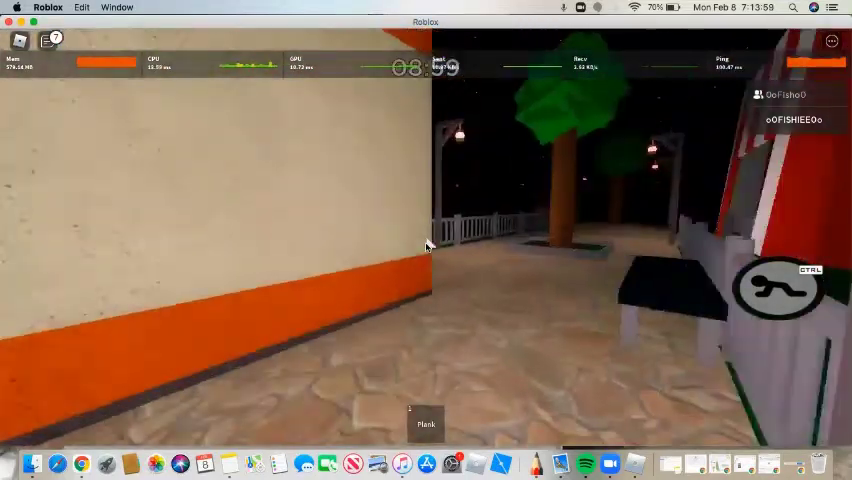
key(1)
key(w)
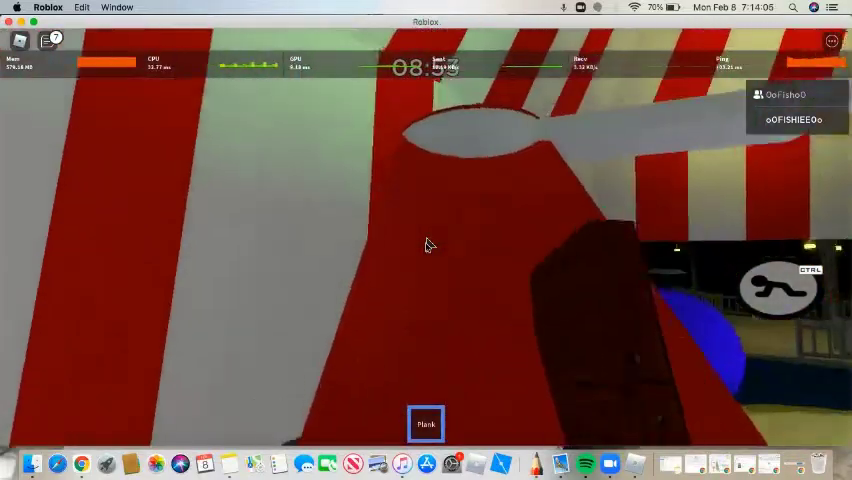
Step: Enter the striped tent arena, pick up the wrench, and cross the metal platform
key(w)
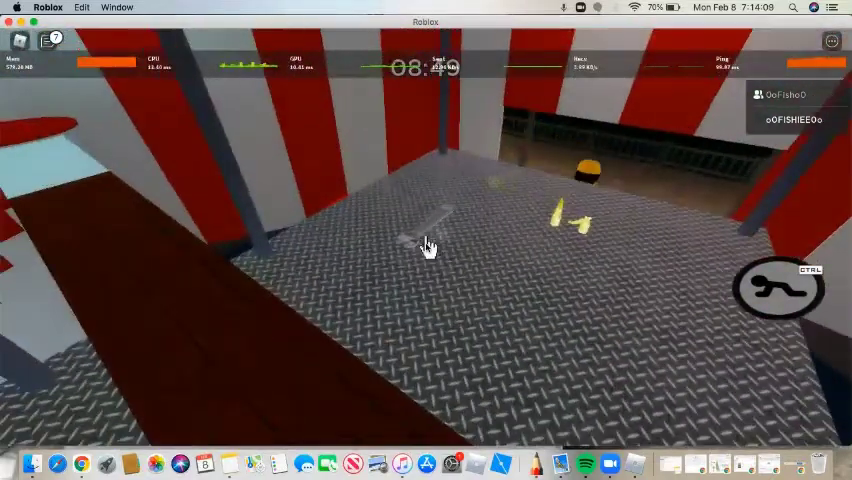
key(w)
key(1)
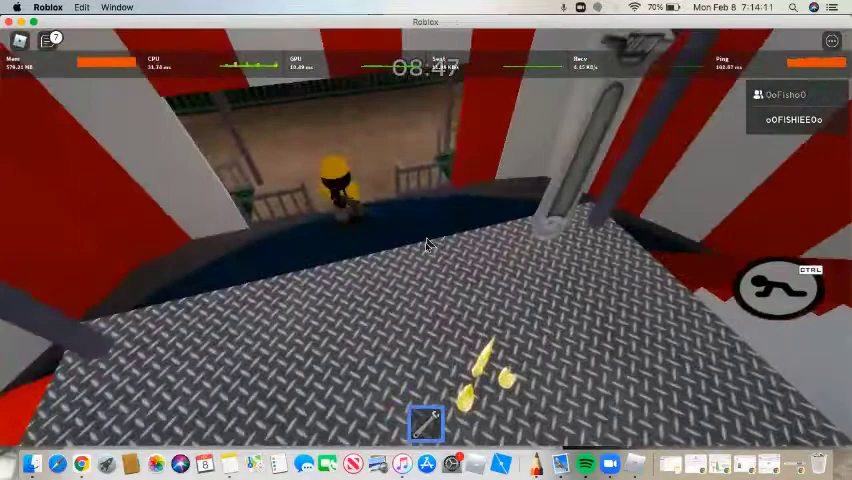
key(w)
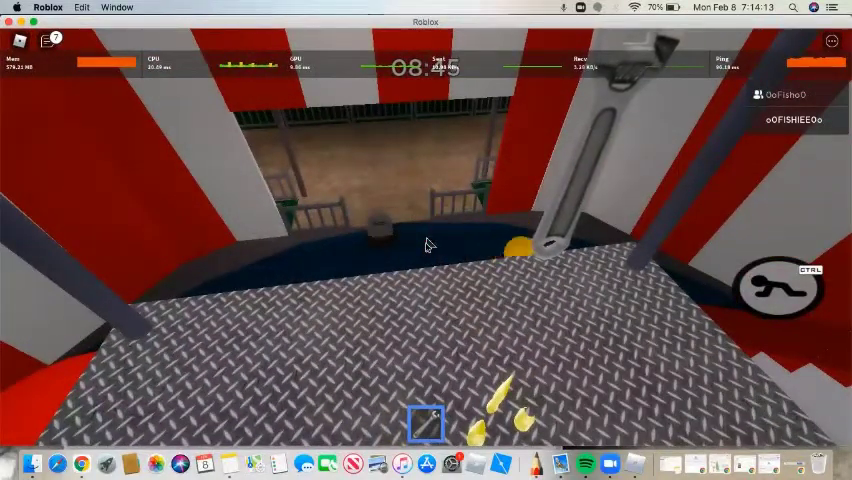
key(w)
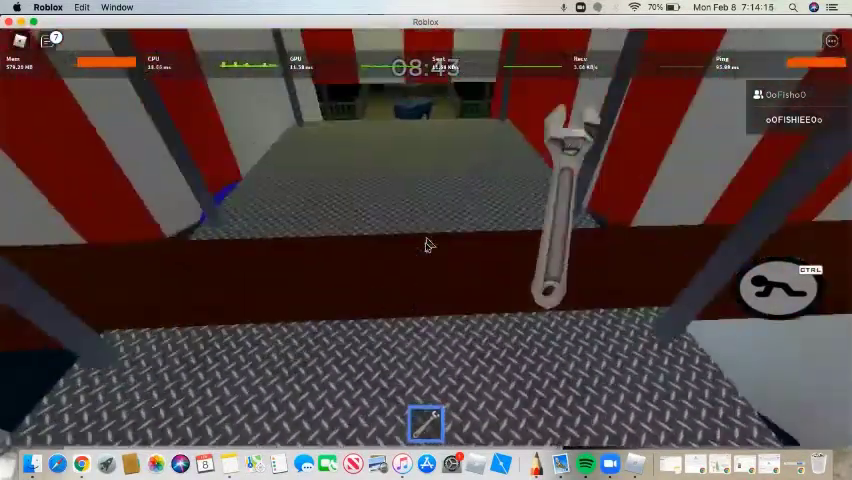
key(w)
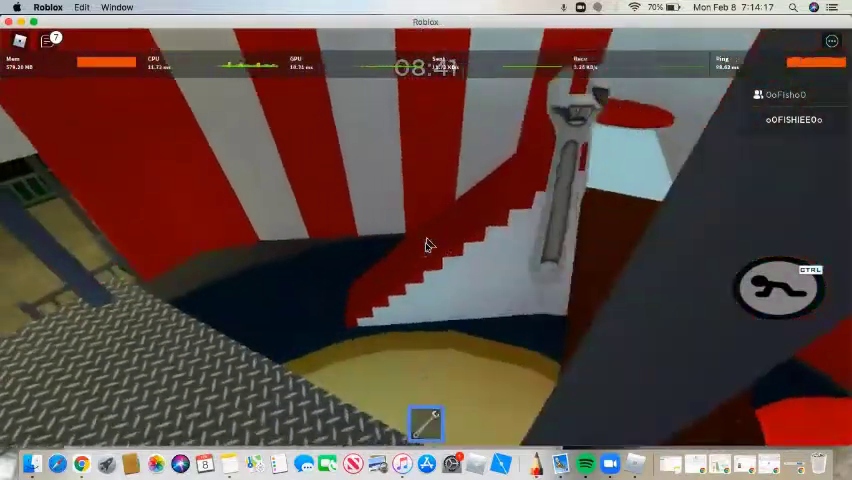
Step: Leave the tent and walk past the blue building and booths, putting the wrench away
key(w)
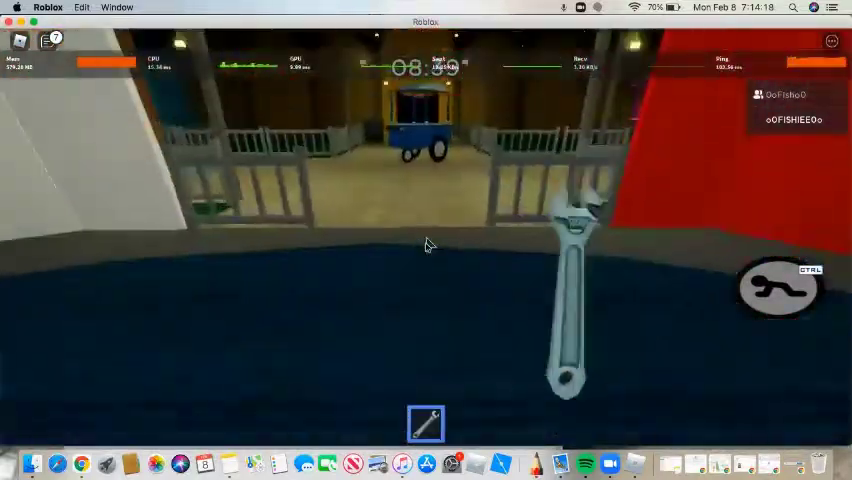
key(w)
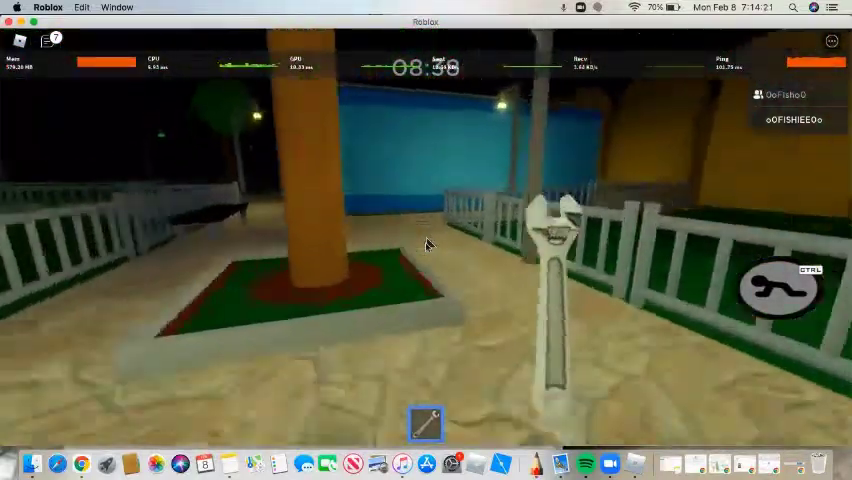
key(w)
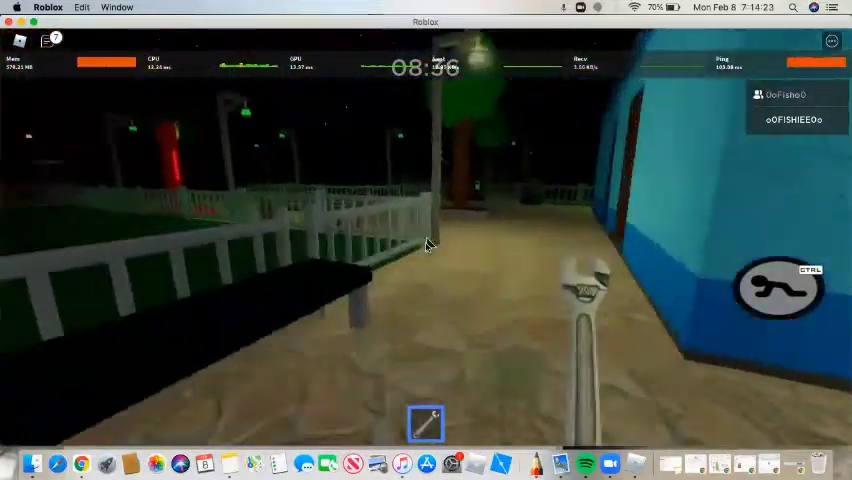
key(w)
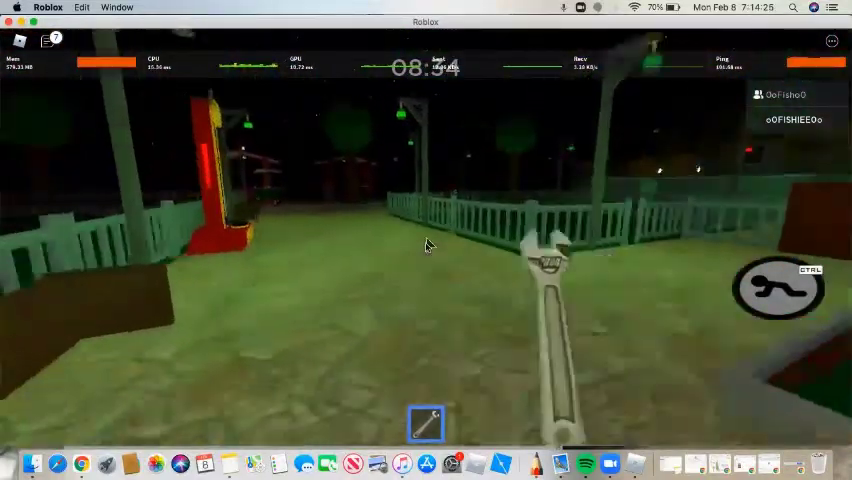
key(1)
key(w)
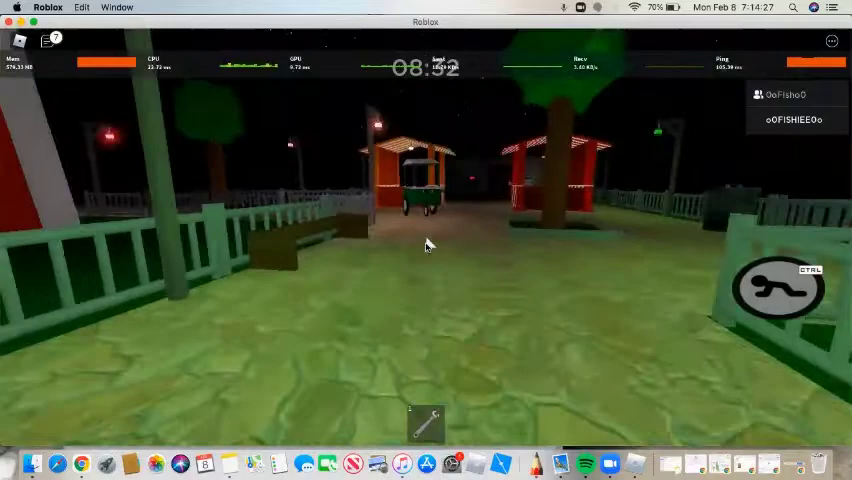
key(w)
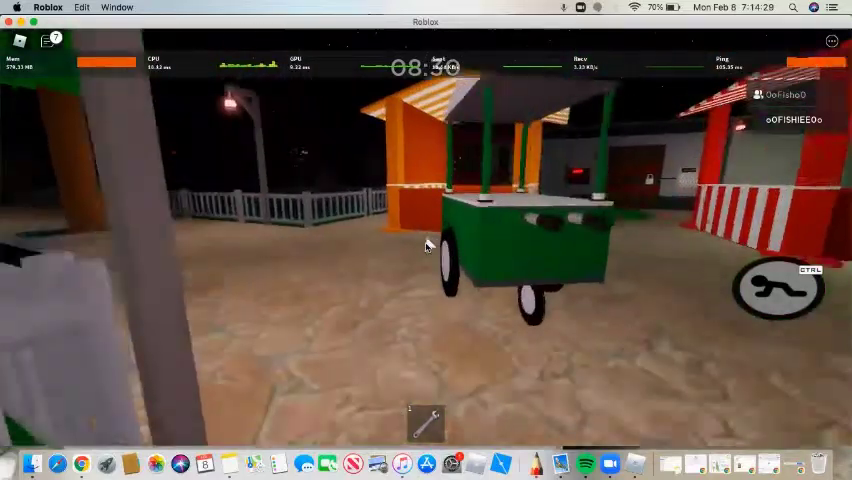
key(w)
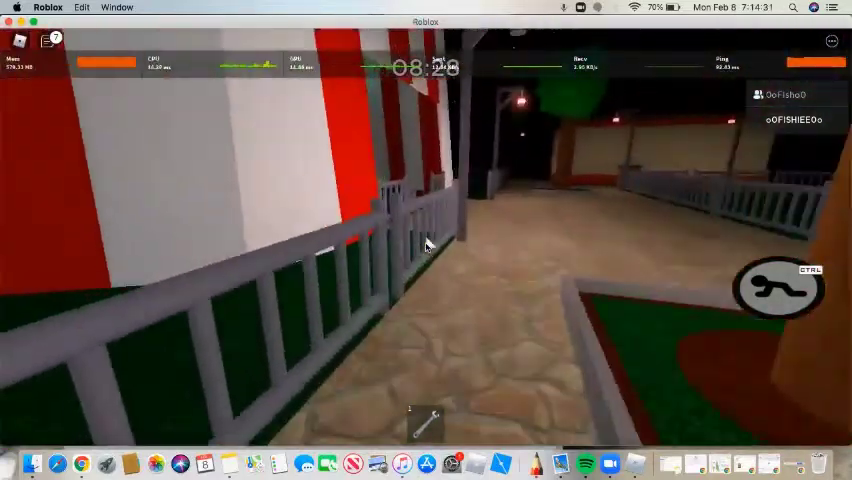
Step: Follow the fenced path past the popcorn cart to the blue building
key(w)
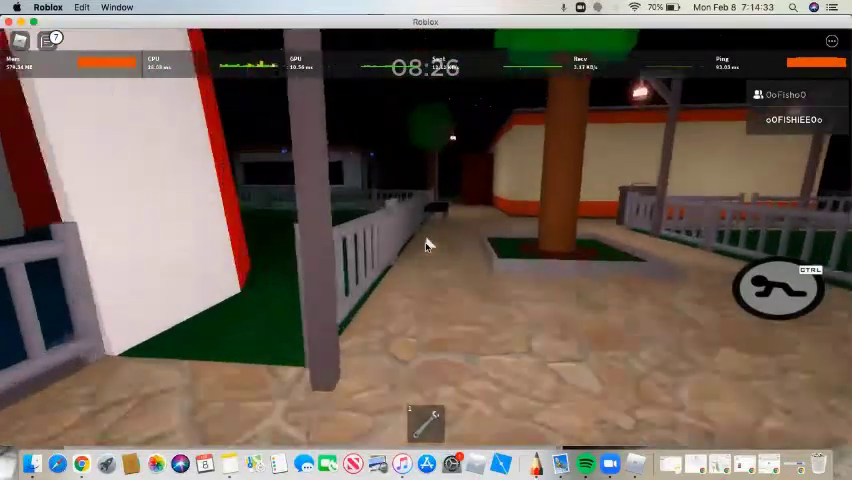
key(w)
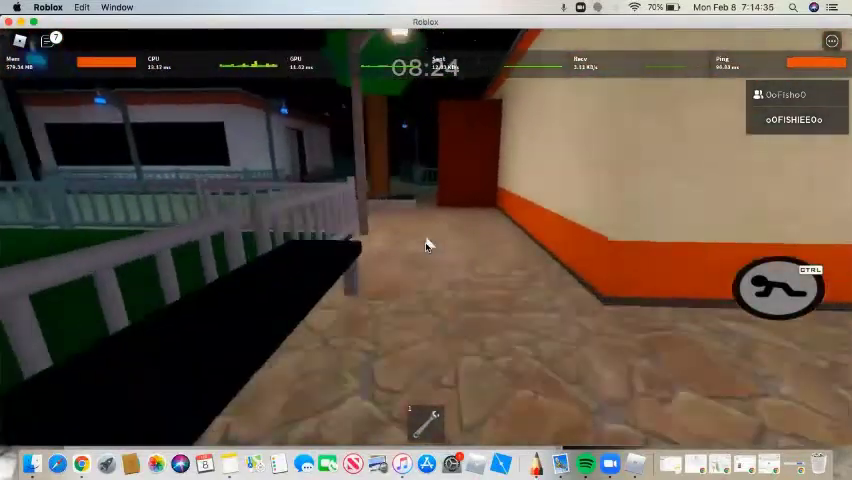
key(w)
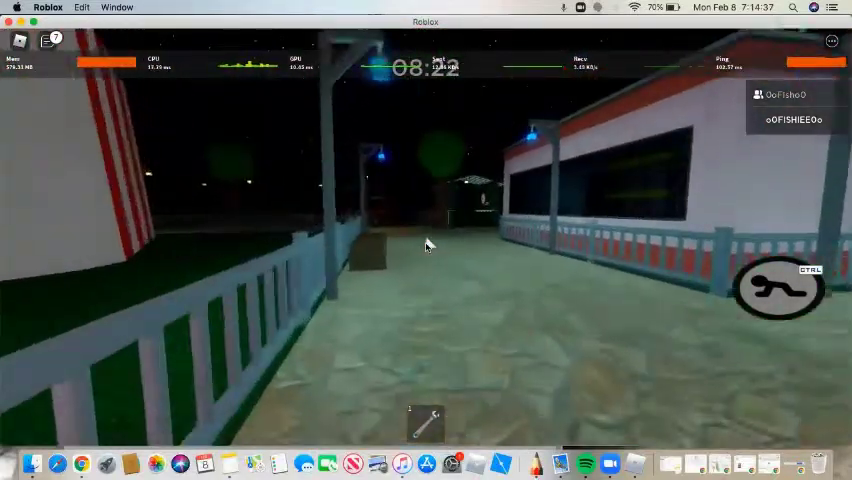
key(w)
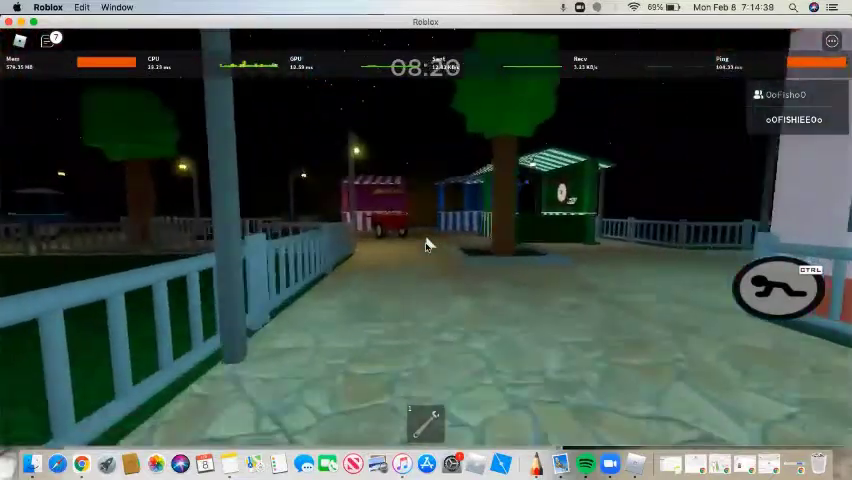
key(w)
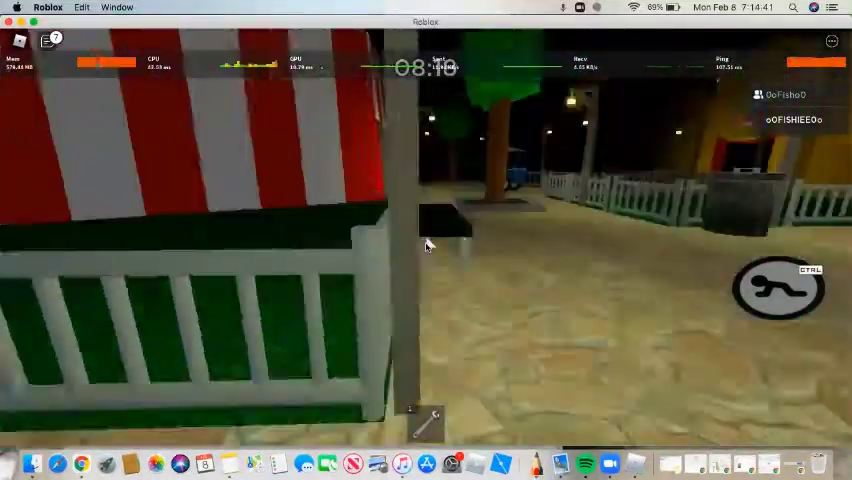
key(w)
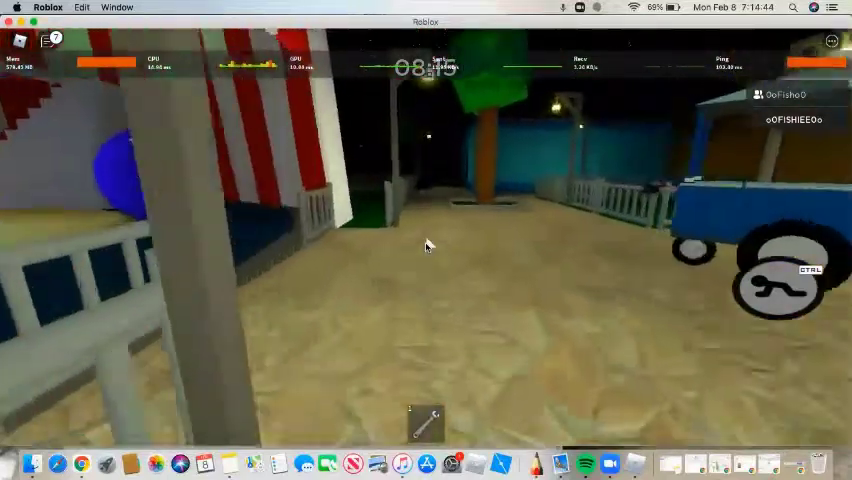
key(w)
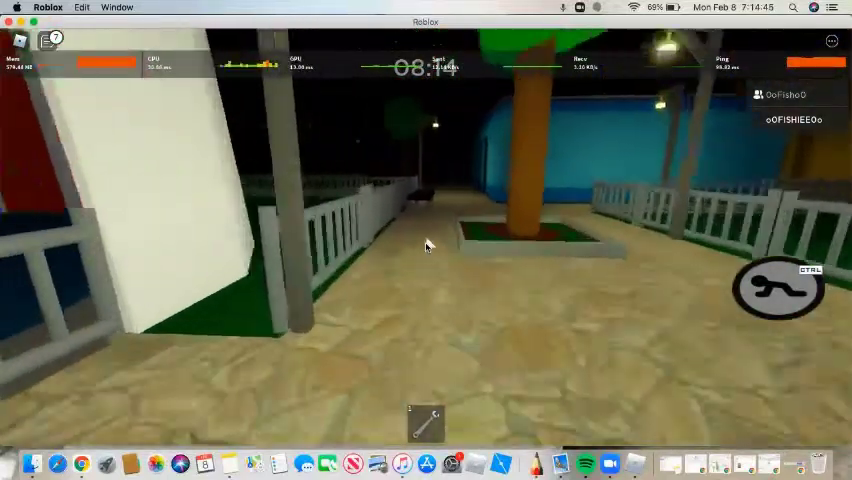
key(w)
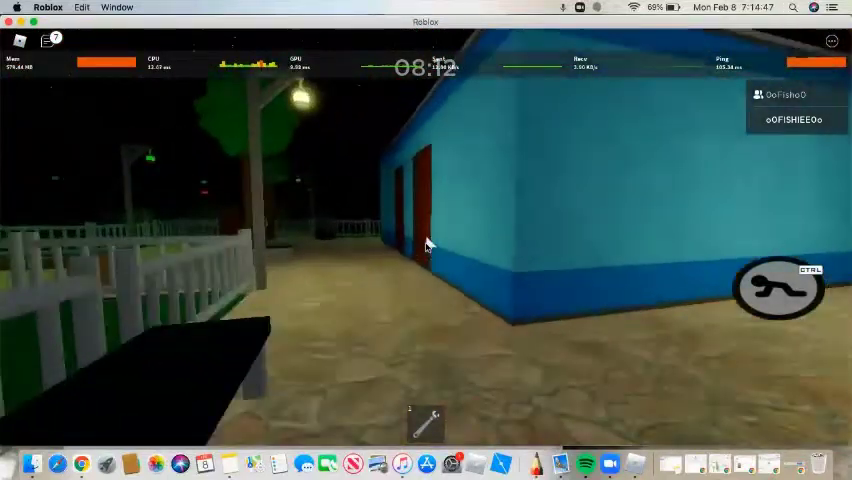
Step: Enter the checkered room and pick up the orange key by the grey safe
key(w)
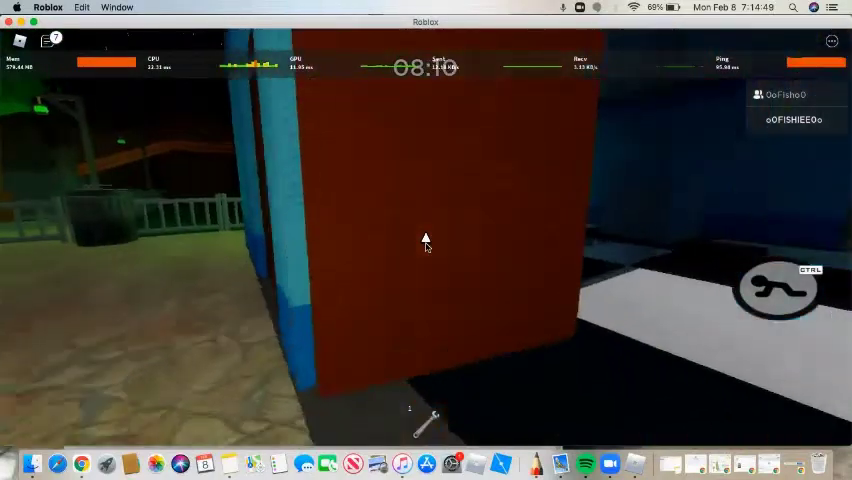
key(Left)
key(Right)
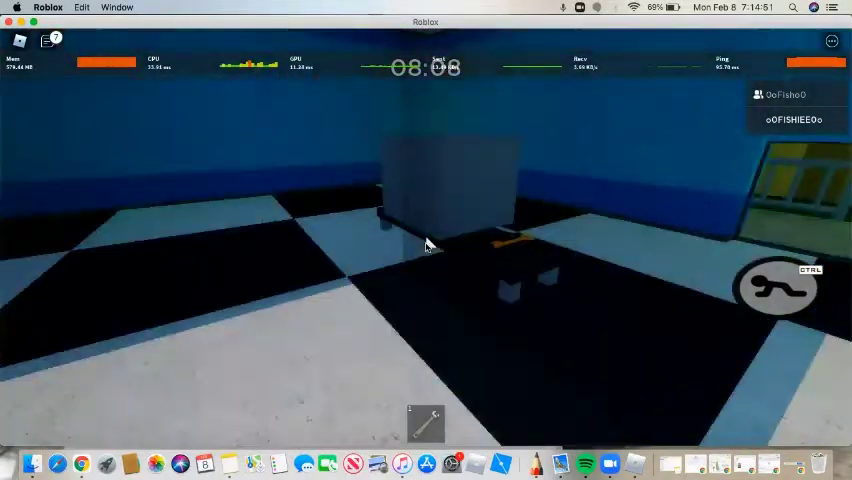
key(w)
key(w)
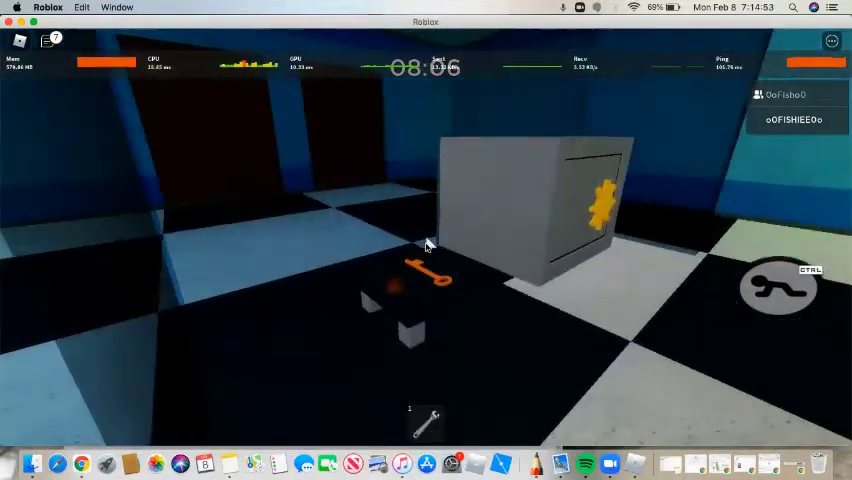
click(426, 245)
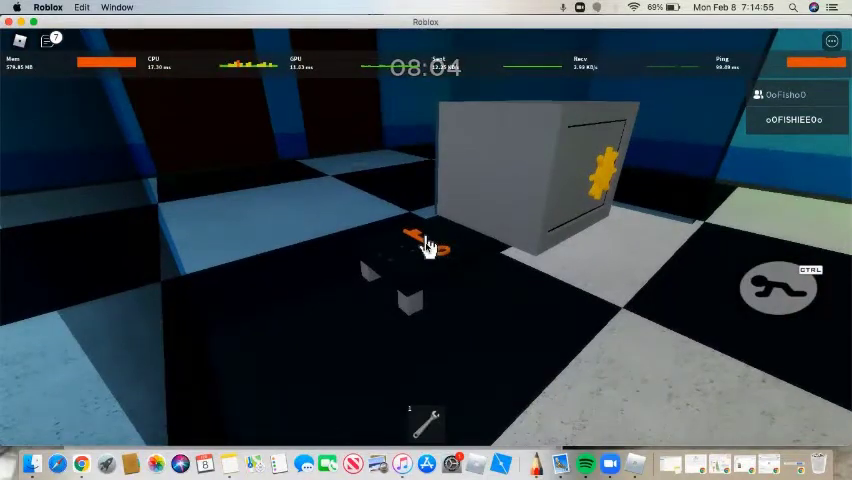
Step: Equip the orange key and head toward the doorway with the yellow railing
key(1)
key(Left)
key(w)
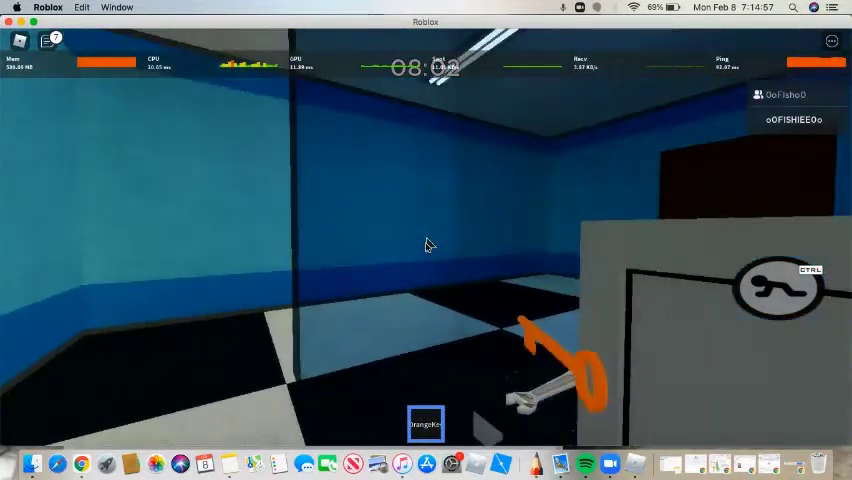
key(Left)
key(w)
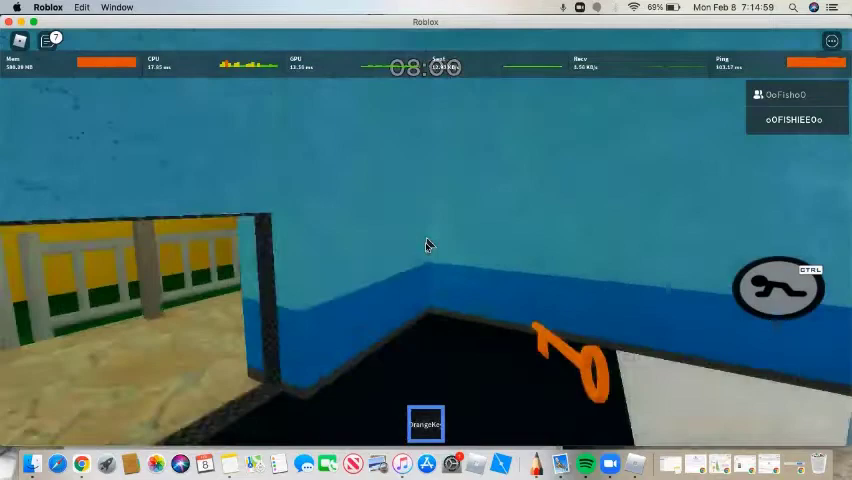
Step: Search the checkered room for the key's door and approach the red door
key(Left)
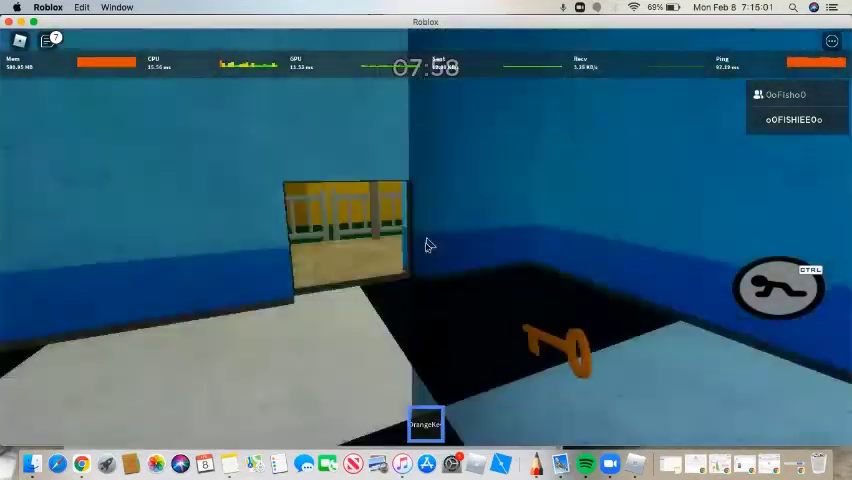
key(Right)
key(Left)
key(w)
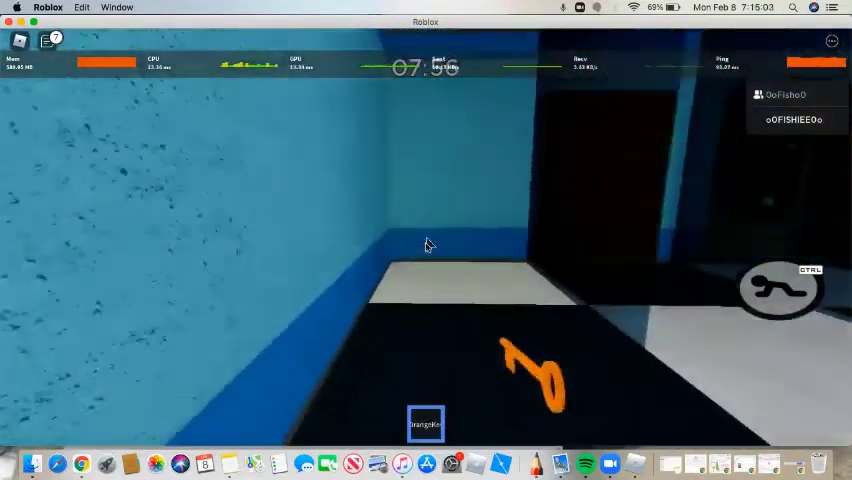
key(Right)
key(w)
key(1)
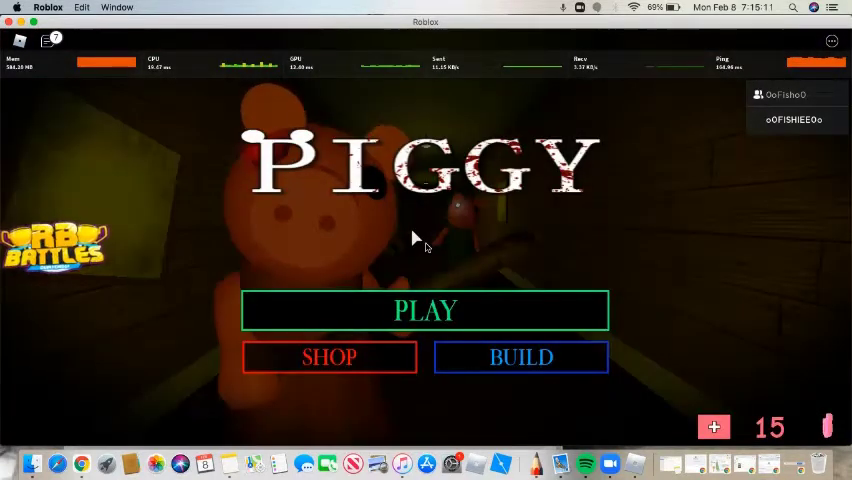
Step: Press PLAY on the Piggy menu and choose a book to load the Carnival map
click(434, 305)
click(328, 240)
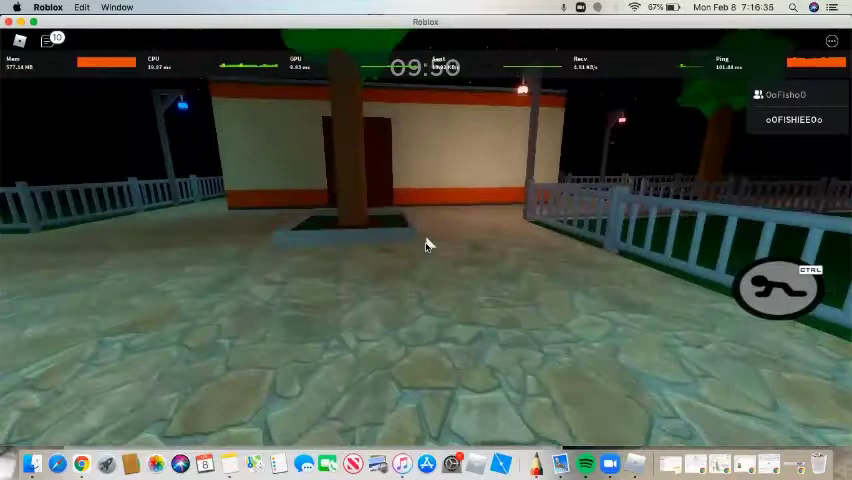
Step: Pick up the red plank from the tables and walk out onto the stone path
key(w)
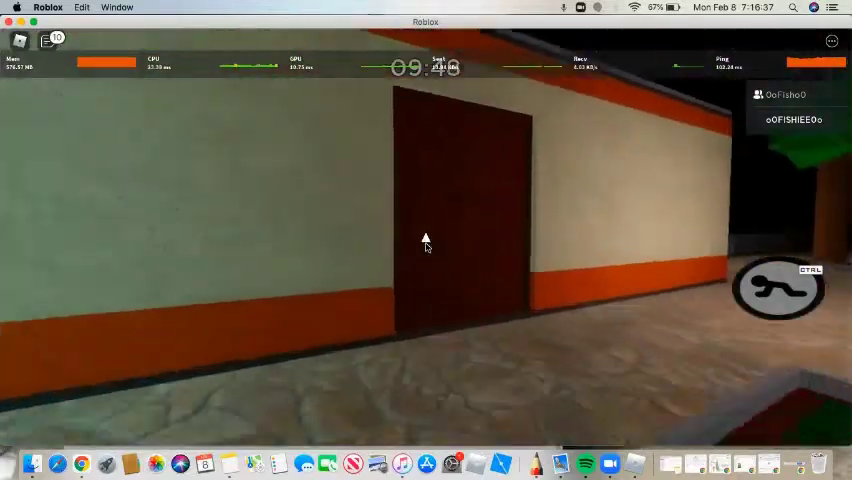
key(w)
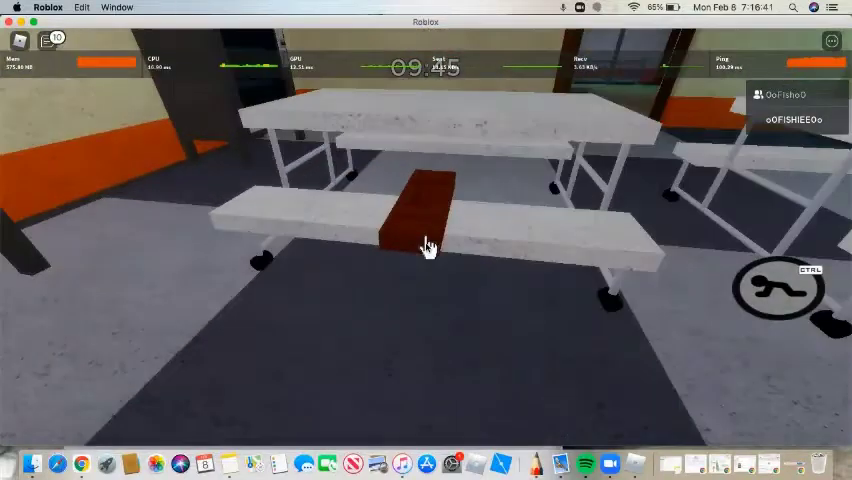
click(426, 245)
key(w)
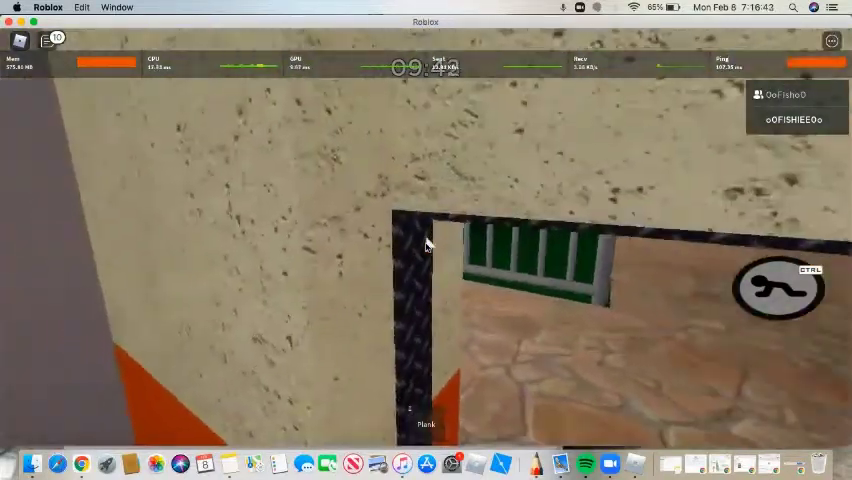
key(ctrl)
key(ctrl)
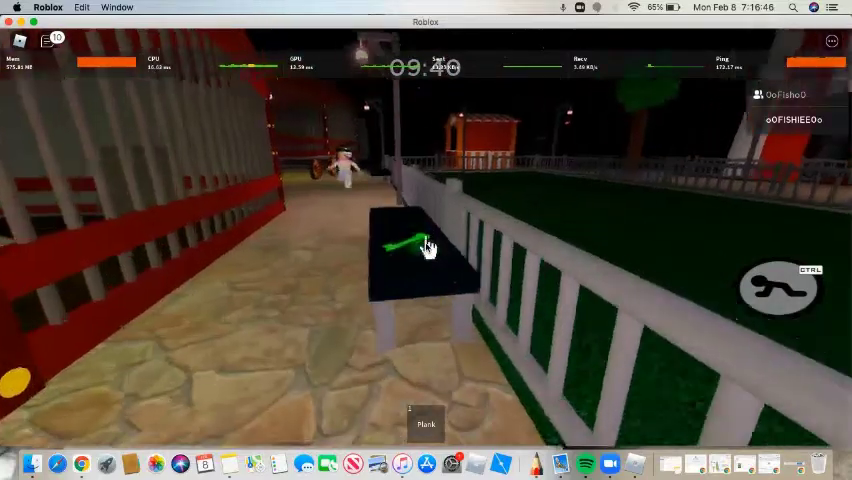
Step: Trade the plank for the green key, equip it, and walk toward the orange-striped stall
click(426, 245)
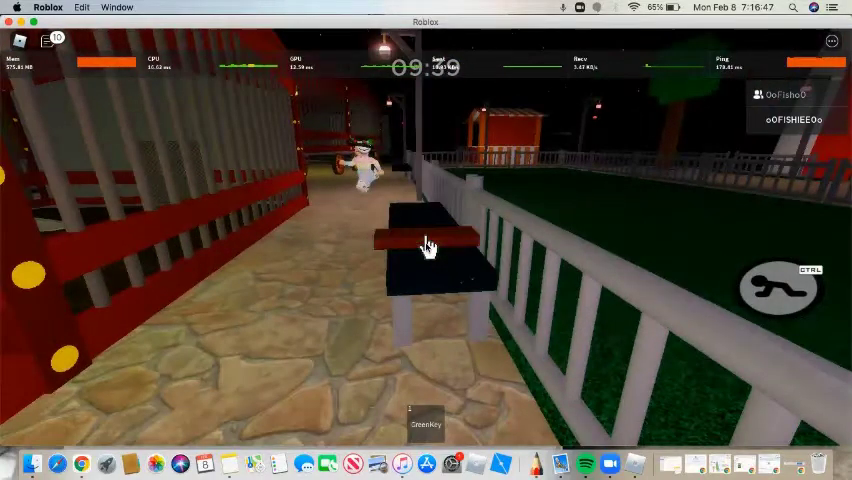
key(1)
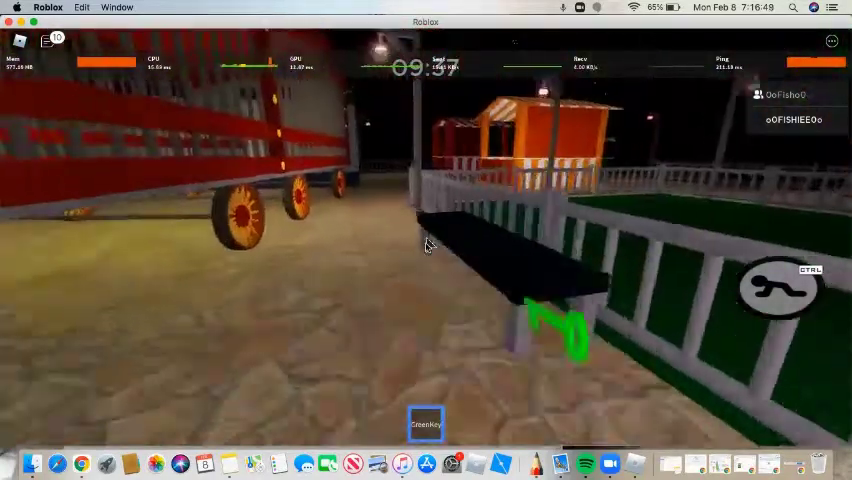
key(w)
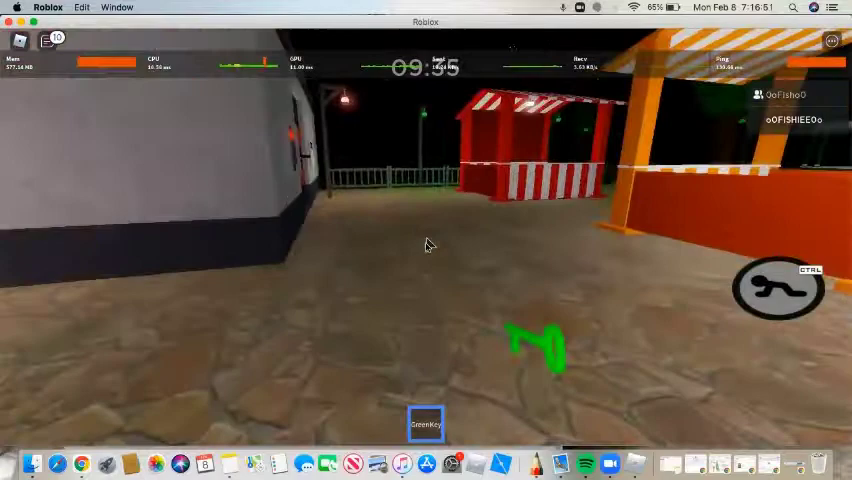
key(w)
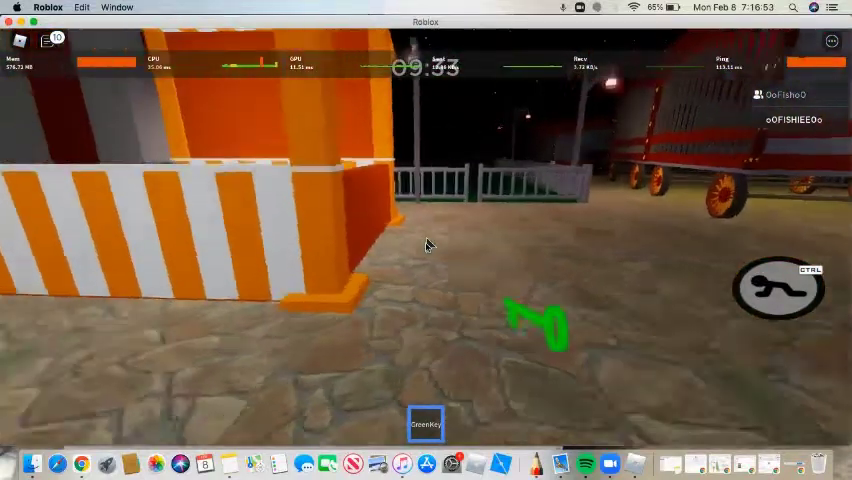
key(a)
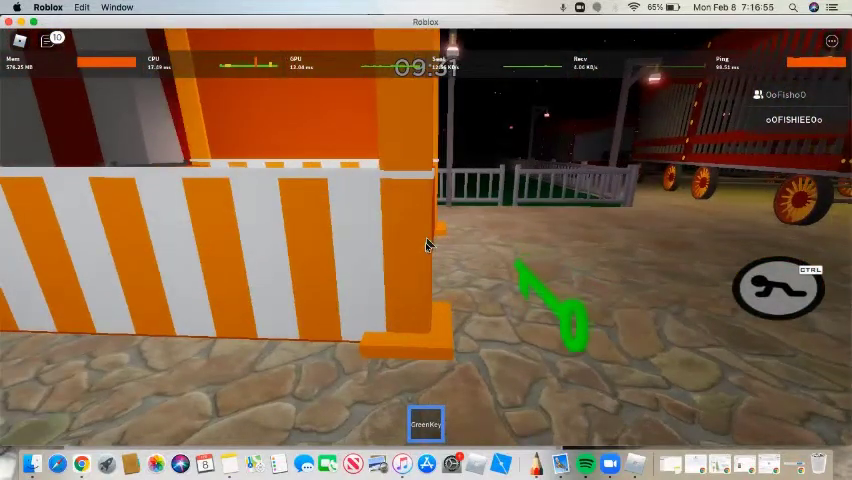
Step: Walk past the tree, through the blue building's checkered room, holding the green key
key(a)
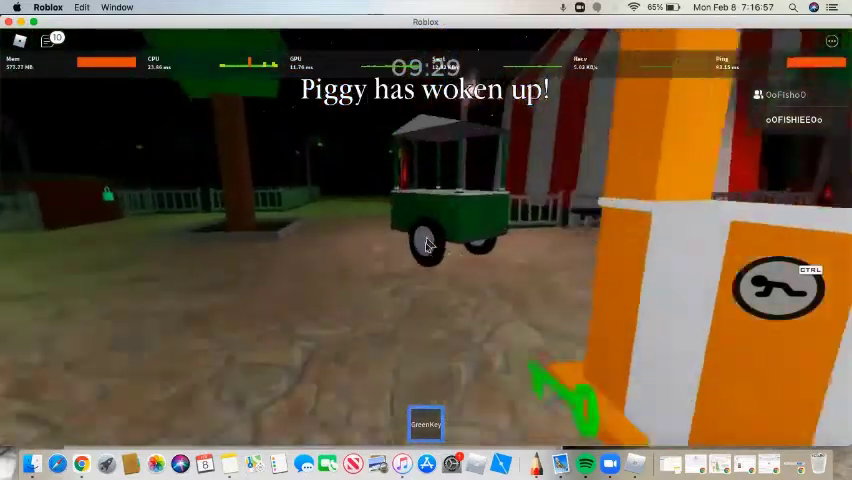
key(w)
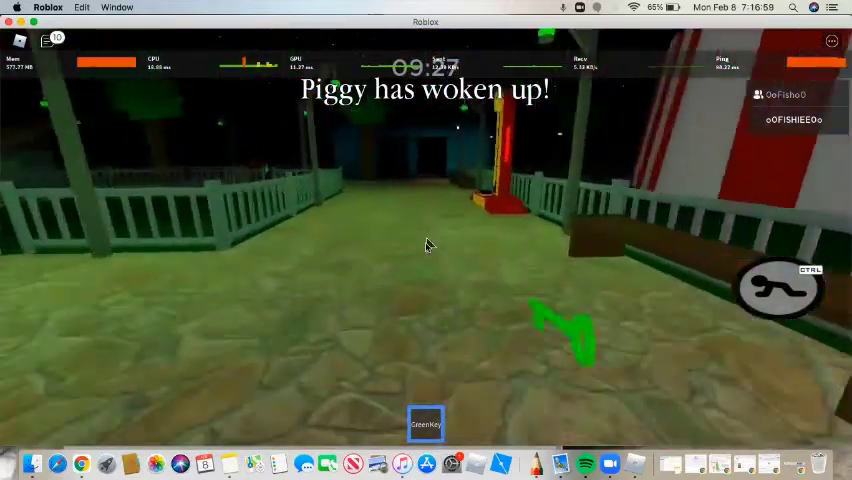
key(w)
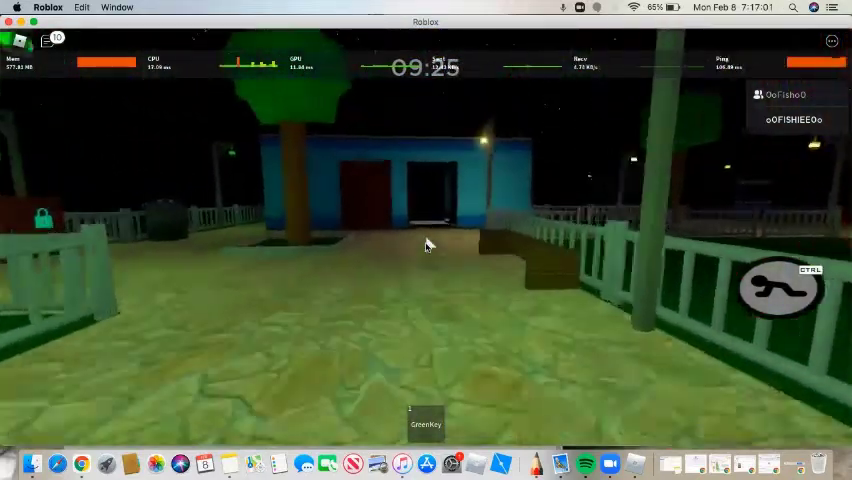
key(w)
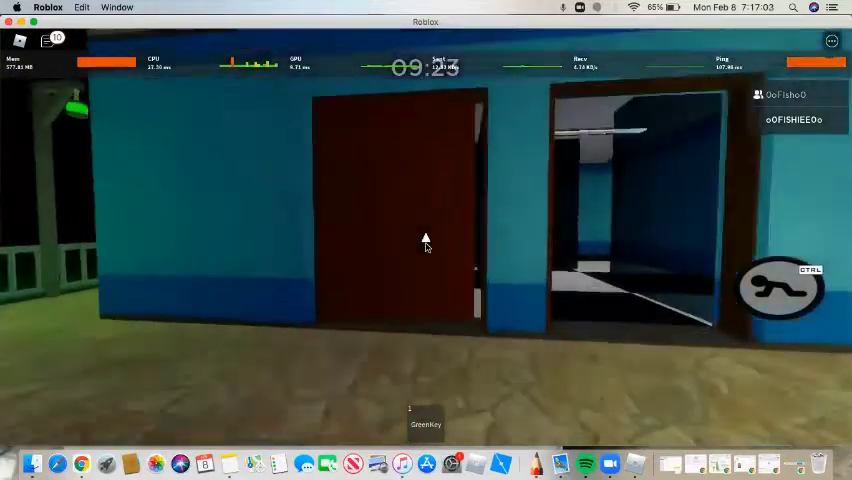
key(w)
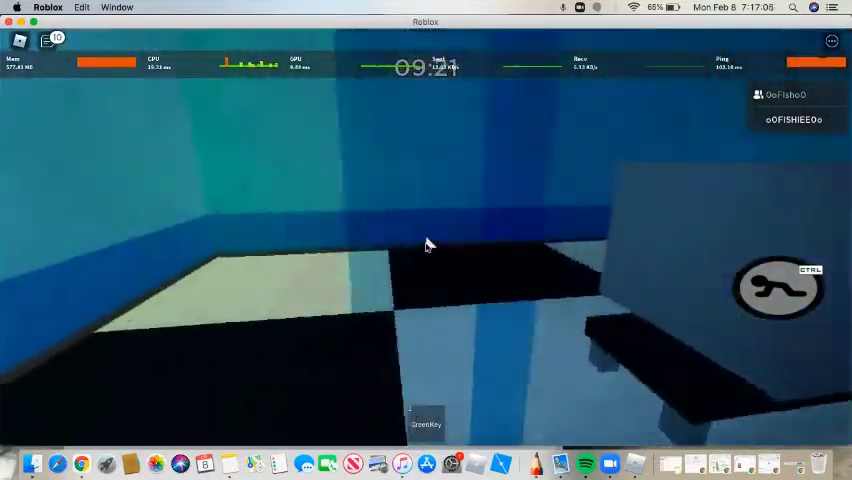
key(w)
key(1)
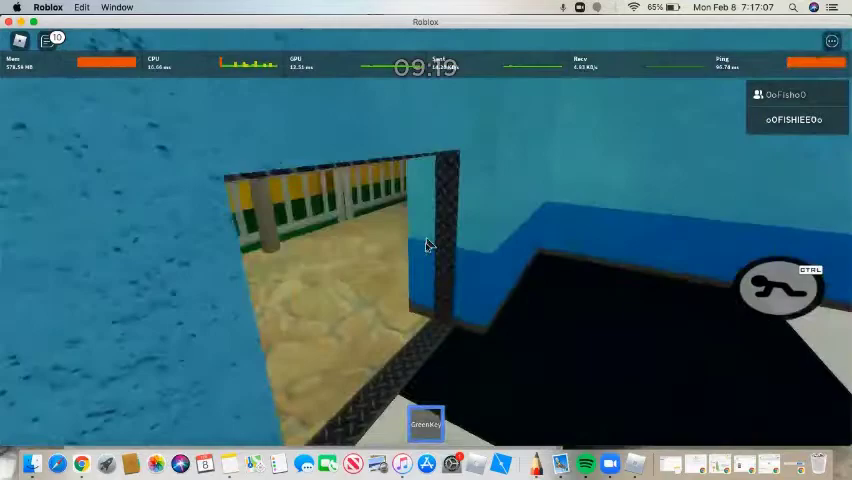
Step: Walk along the fenced park path toward the tent, glancing at the blue wall
key(w)
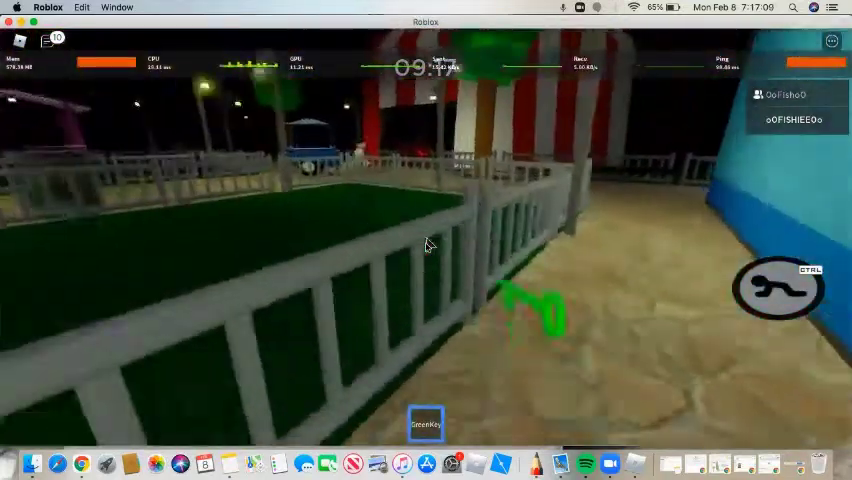
key(w)
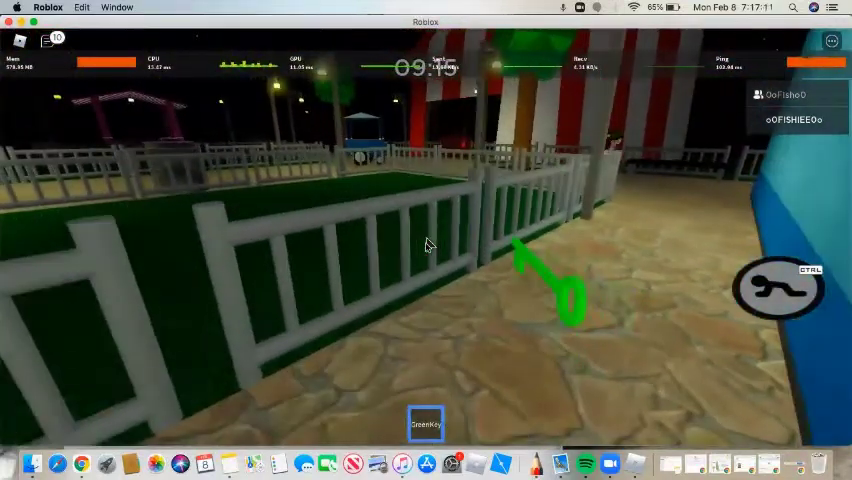
key(d)
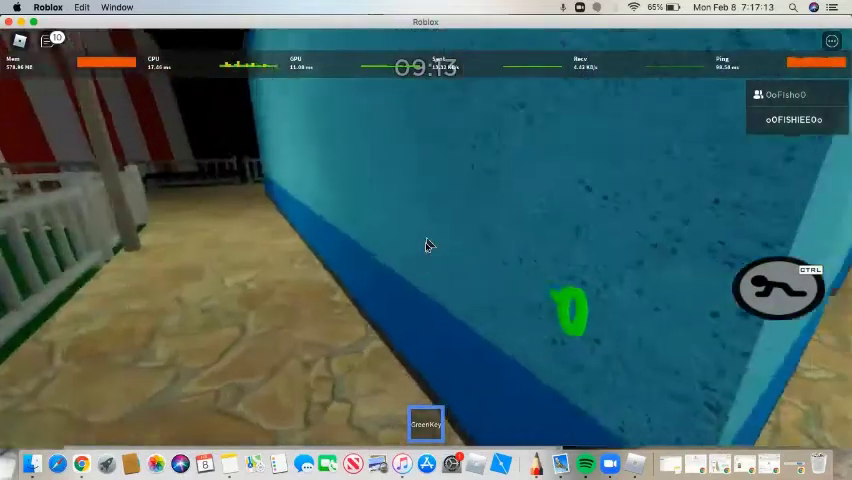
key(a)
key(w)
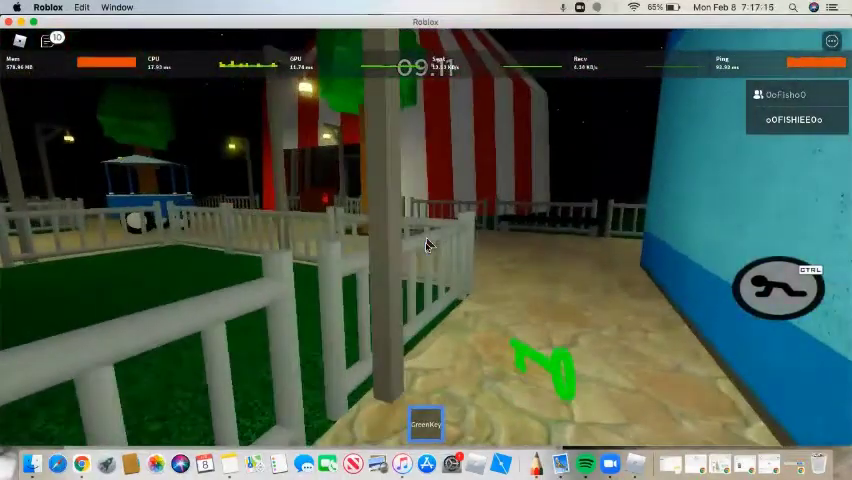
key(d)
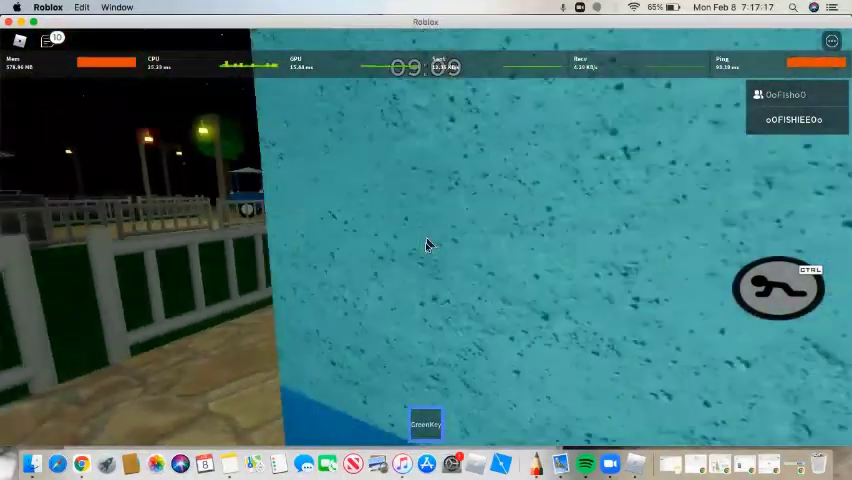
key(a)
key(w)
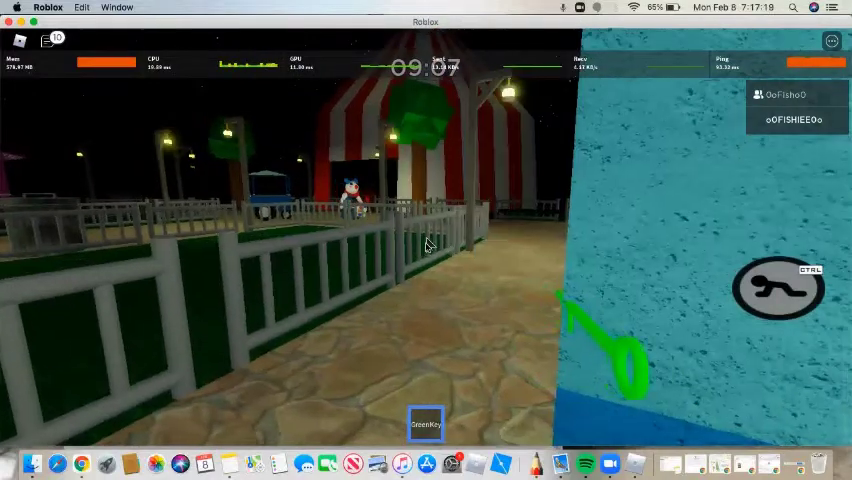
Step: Sprint through the checkered room, then walk past the striped tent toward the stalls
key(w)
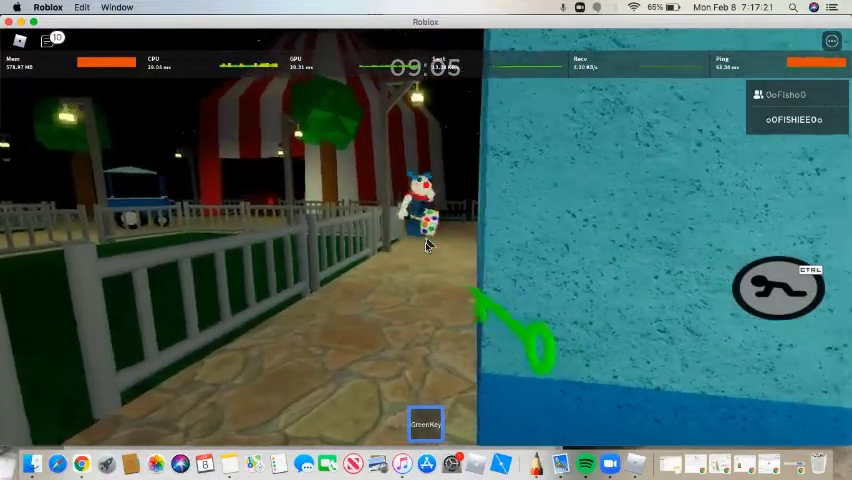
key(a)
key(ctrl)
key(ctrl)
key(w)
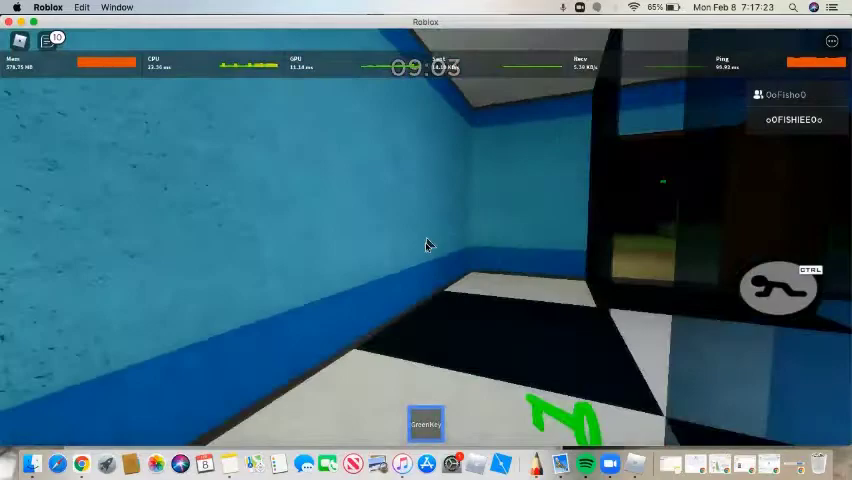
key(w)
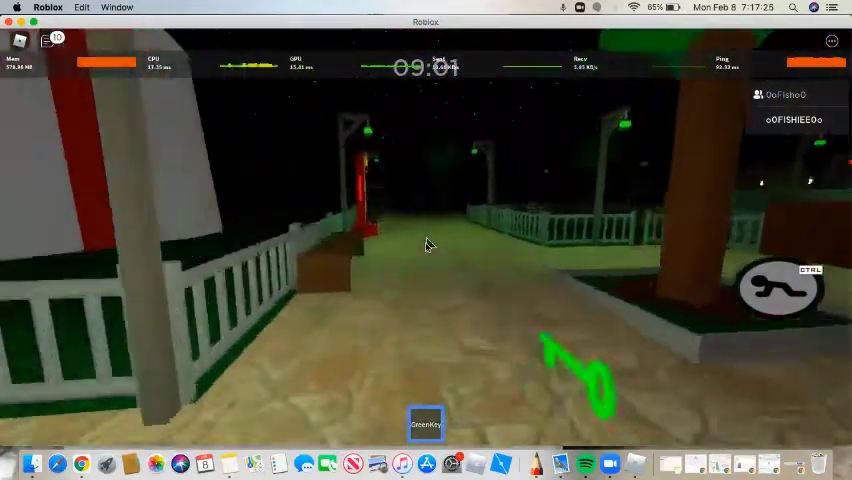
key(w)
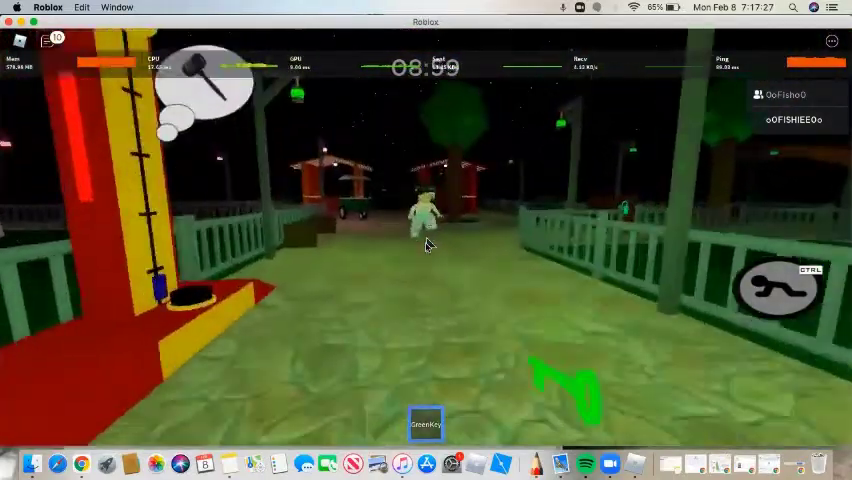
Step: Pass the other player to the white building and unlock the green-locked door
key(w)
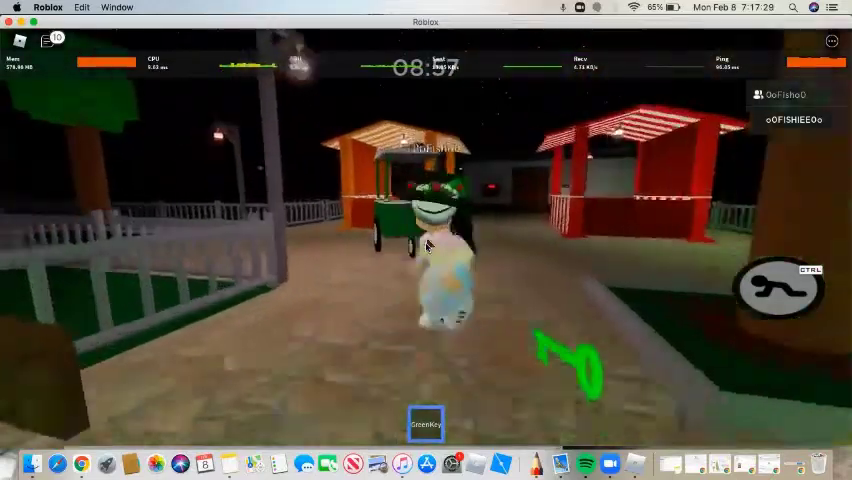
key(w)
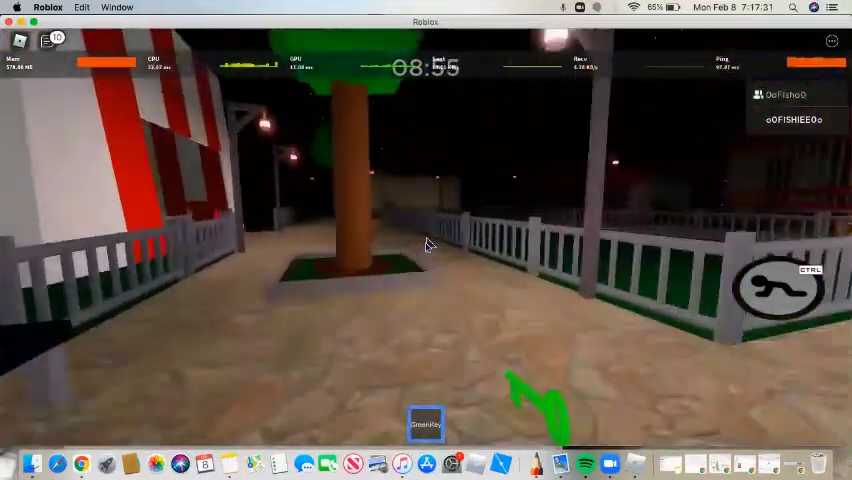
key(w)
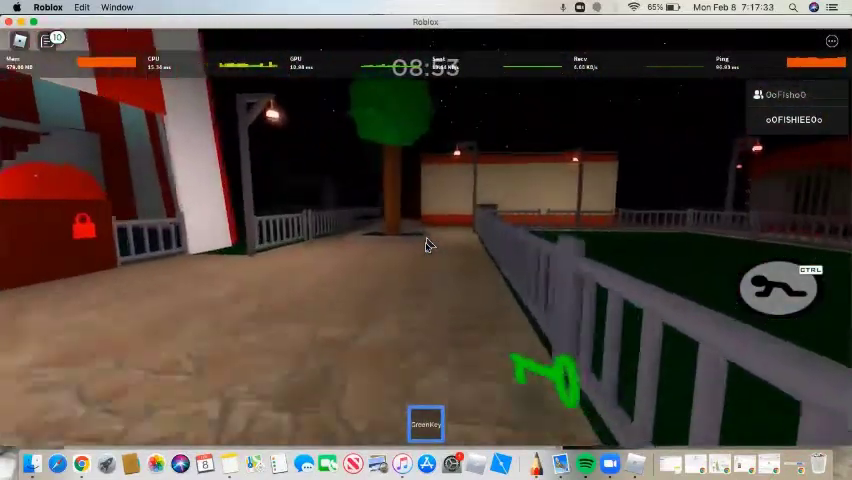
key(w)
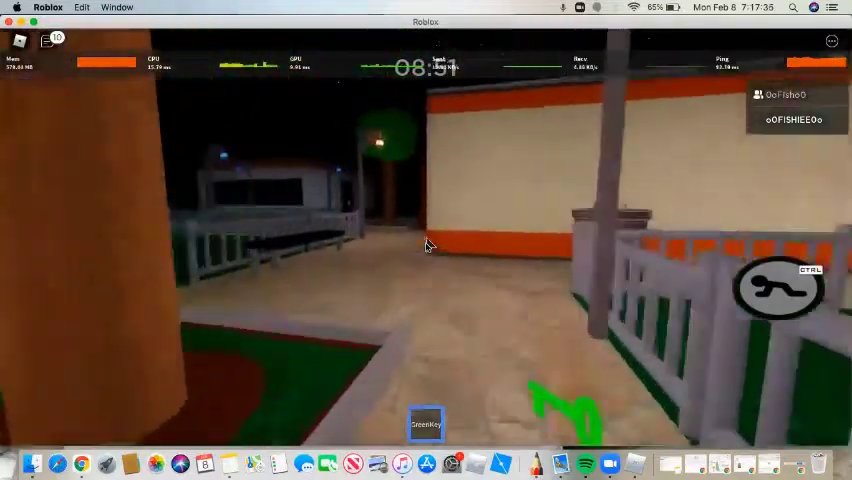
key(w)
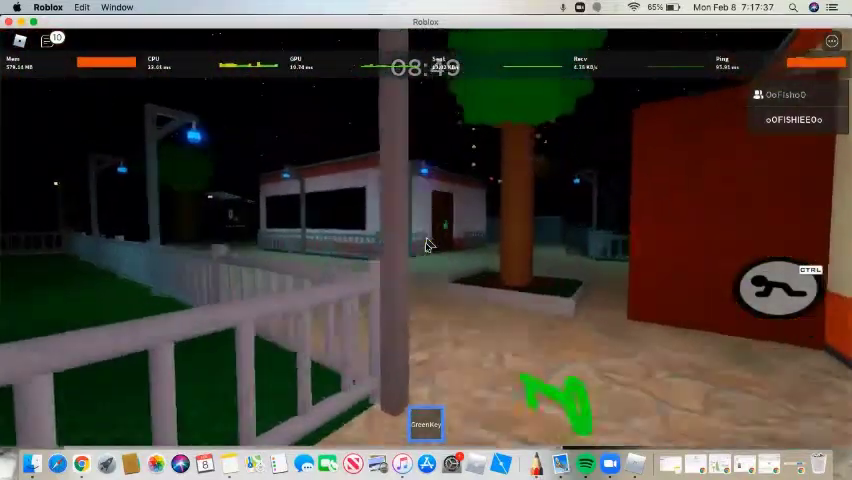
key(w)
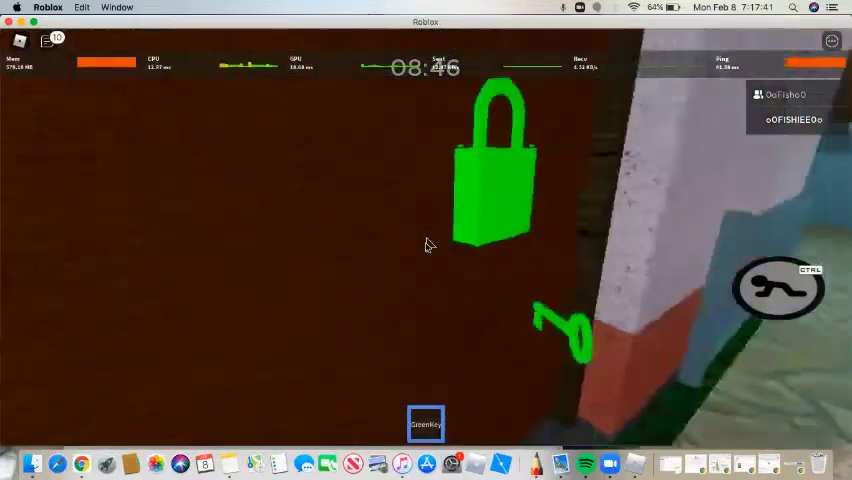
click(425, 245)
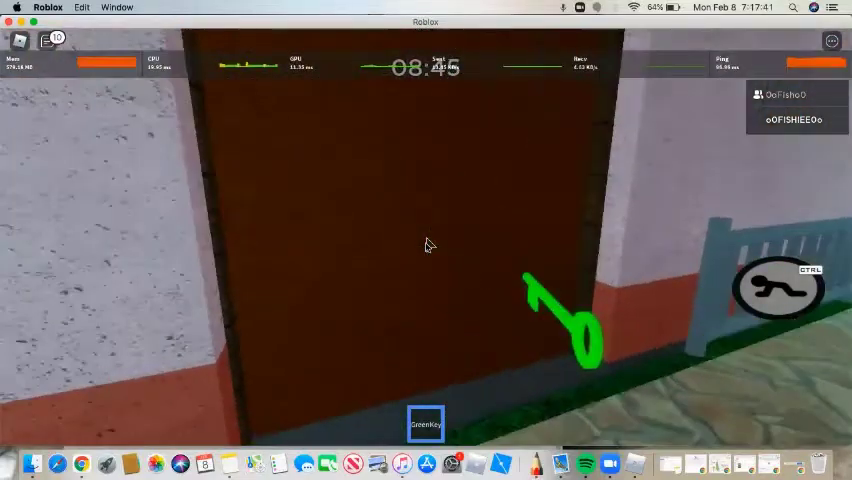
Step: Walk into the opened room and pick up the red key from the shelf
key(w)
key(w)
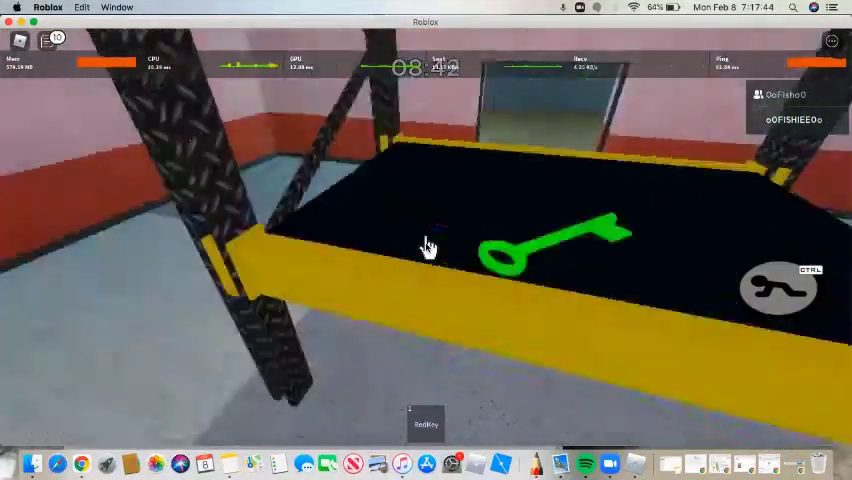
click(425, 245)
key(w)
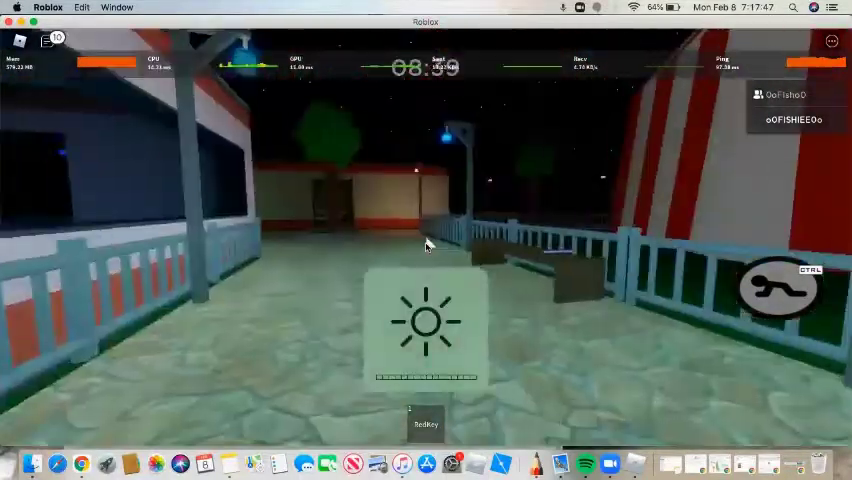
Step: Carry the red key to the striped tent and open its red door
key(w)
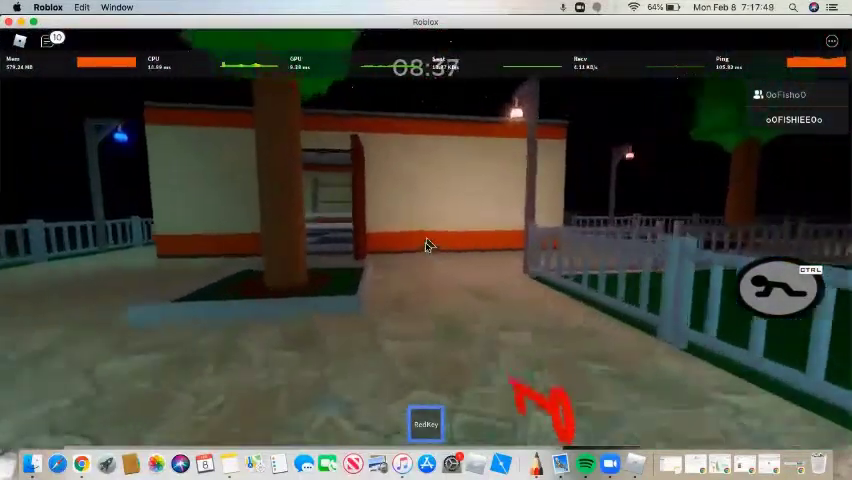
key(w)
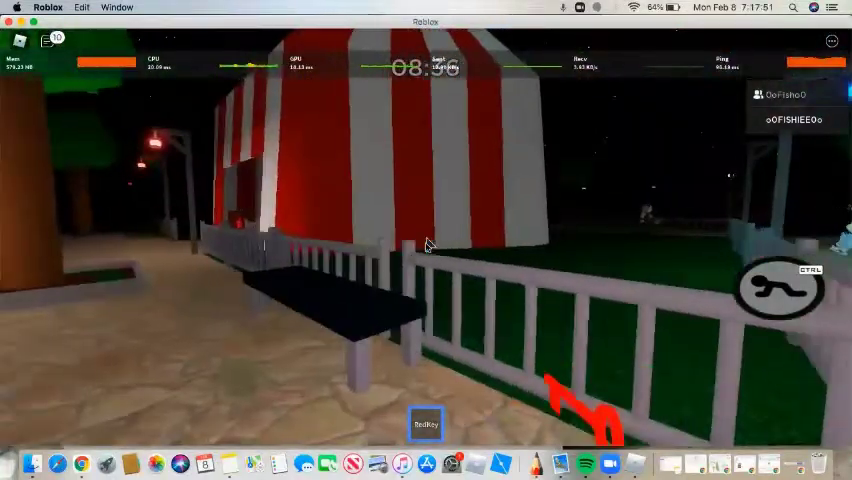
key(w)
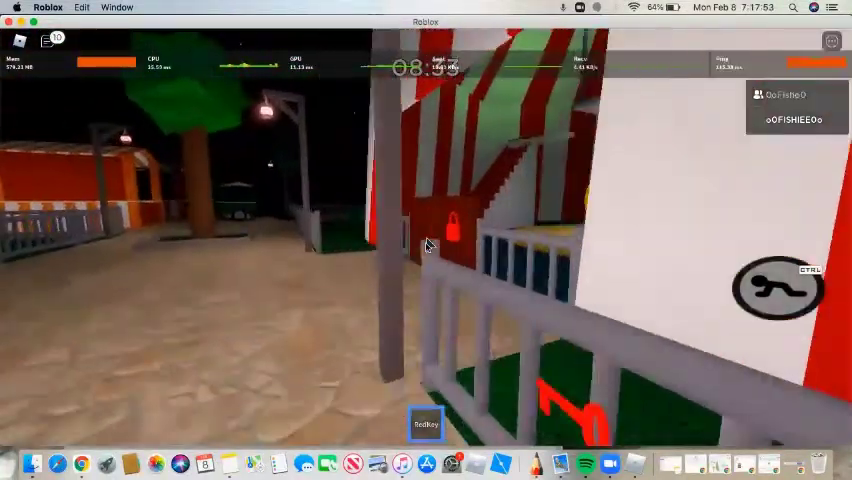
key(w)
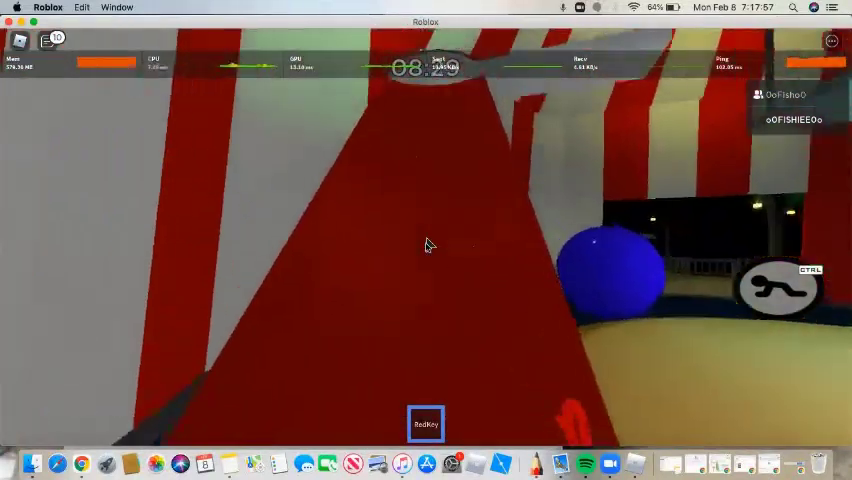
Step: Explore the tent past the coloured balls and jump down from the platform
key(w)
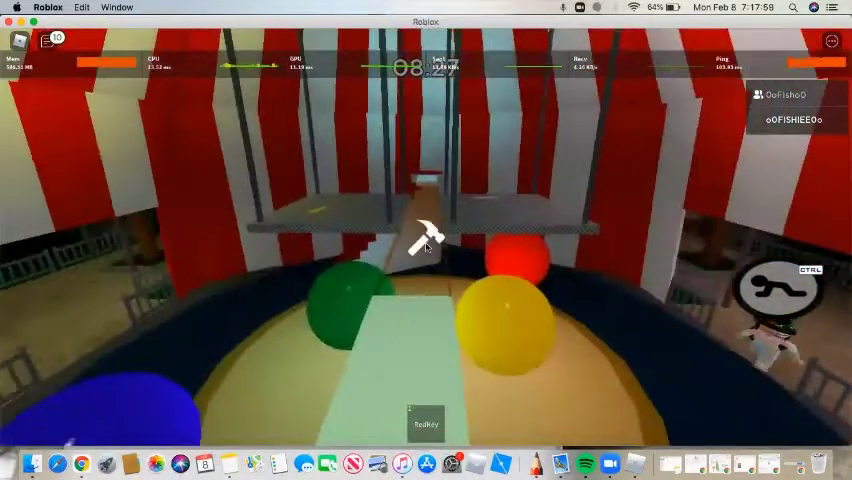
key(w)
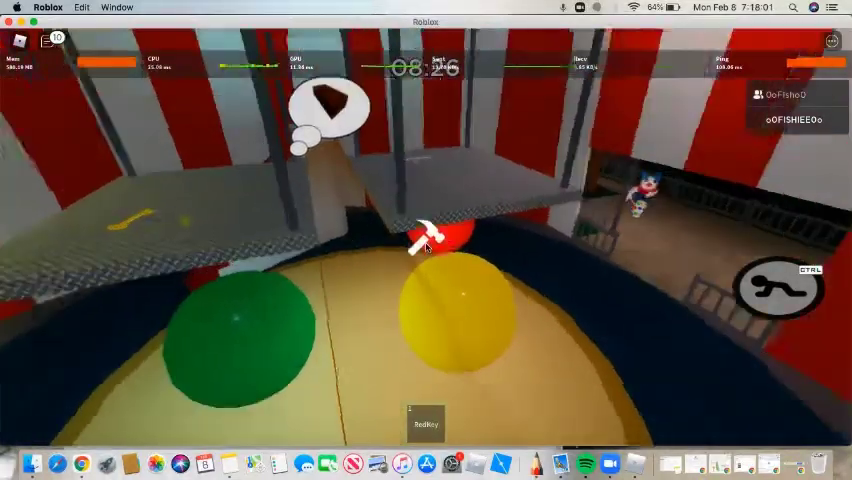
key(w)
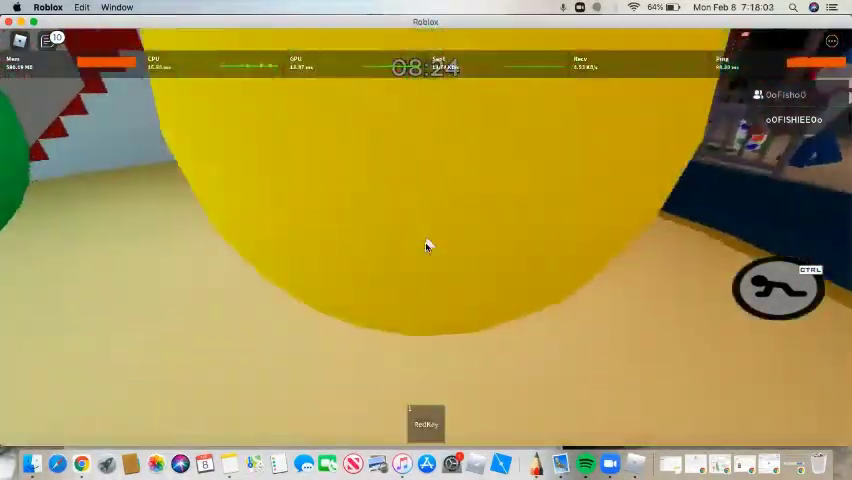
key(w)
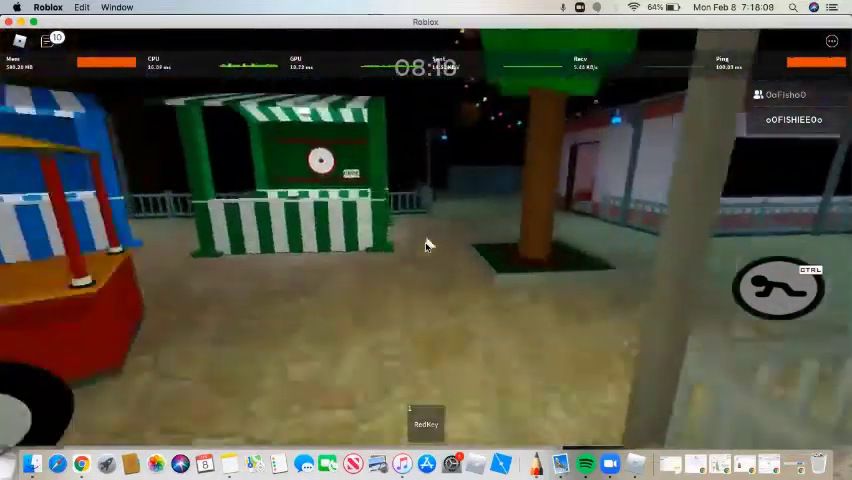
Step: Leave the tent along the fenced path and turn to face the clown Piggy
key(w)
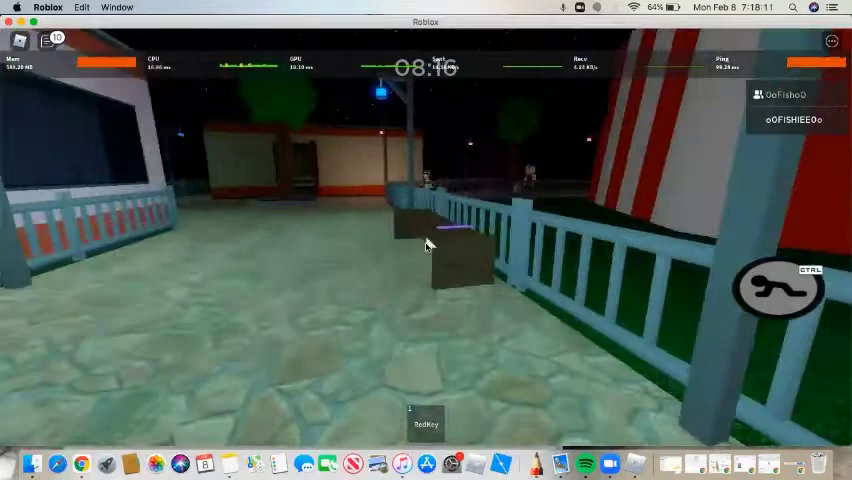
key(w)
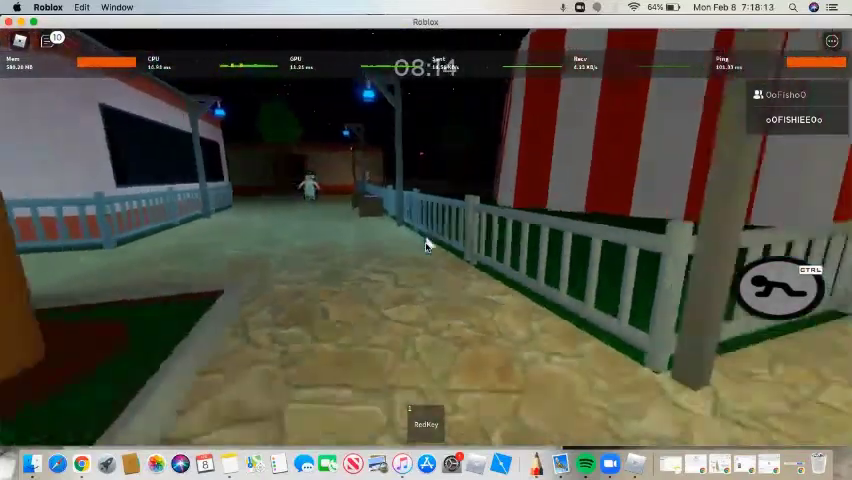
key(w)
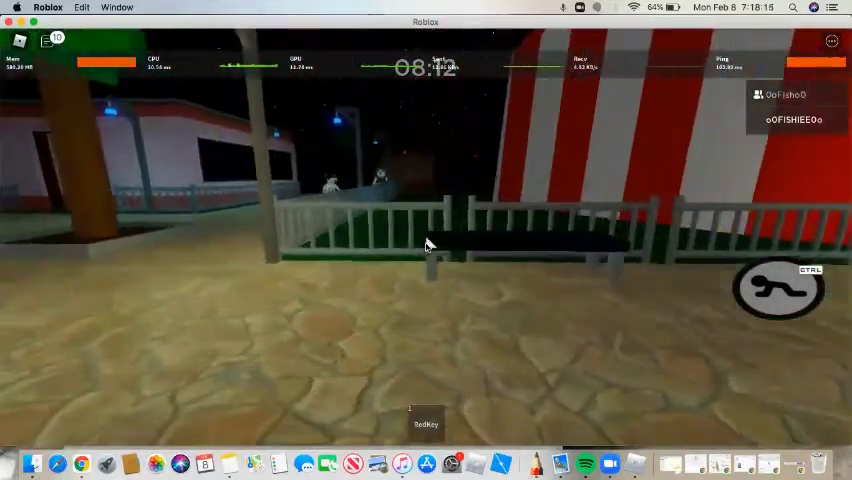
key(w)
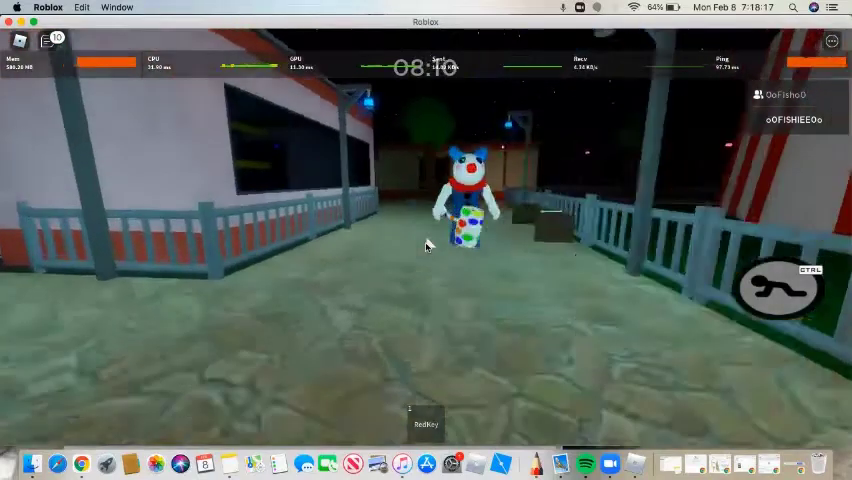
key(w)
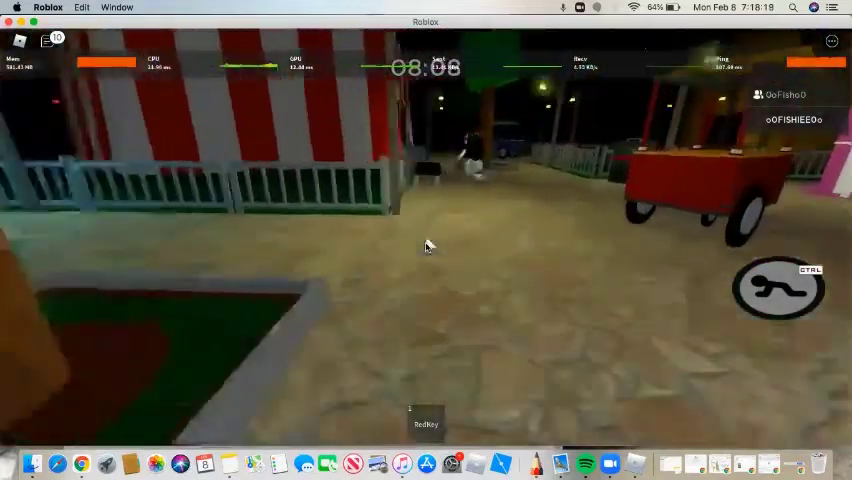
key(a)
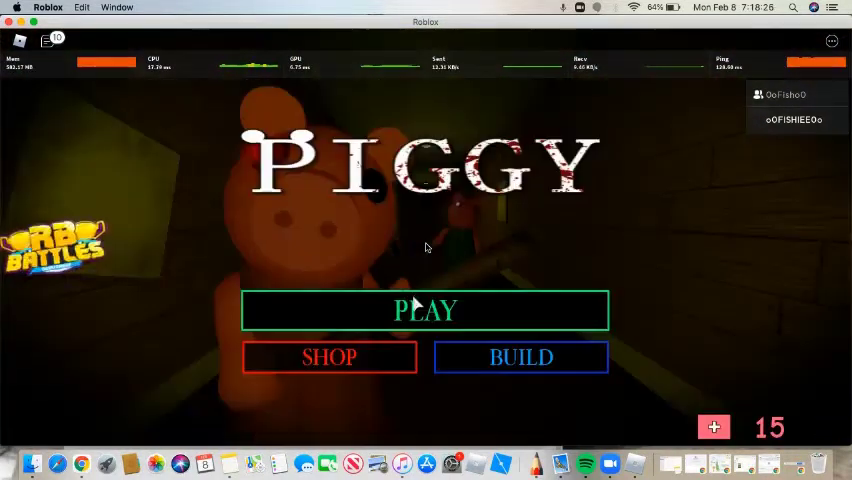
Step: Choose PLAY on the Piggy menu and dismiss the Chrome classroom notification
click(425, 305)
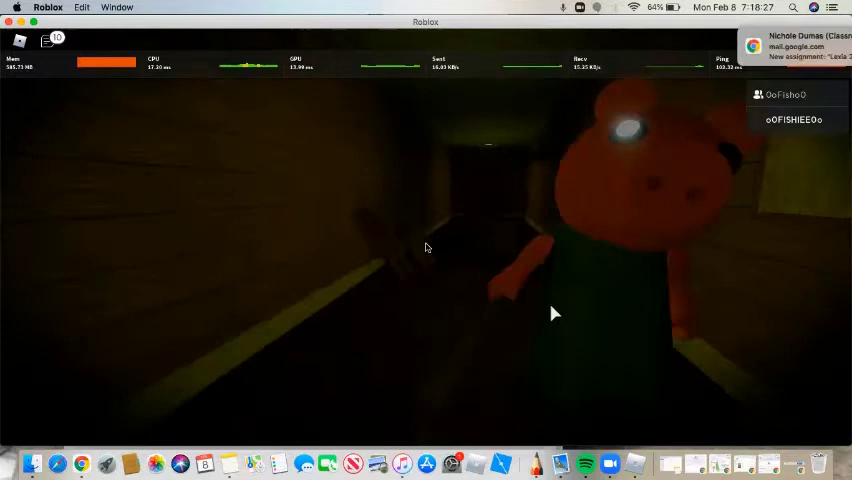
click(818, 40)
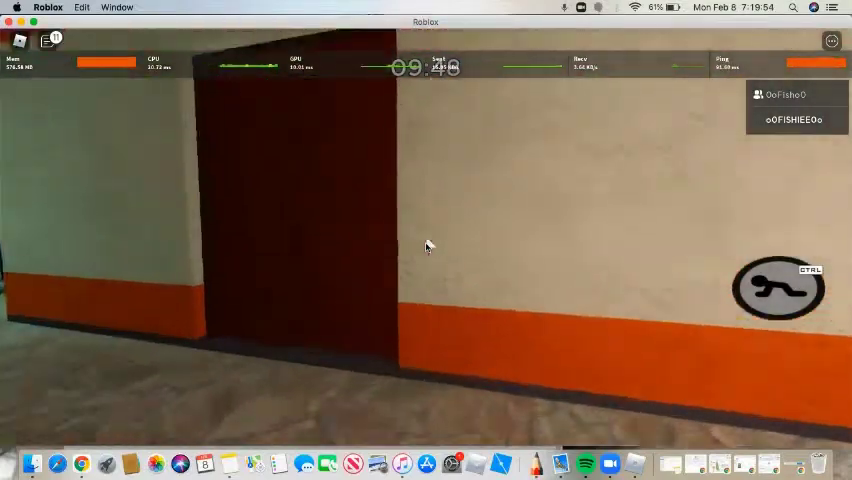
Step: Pick up the yellow key, then swap it for the blue key on the bench
key(w)
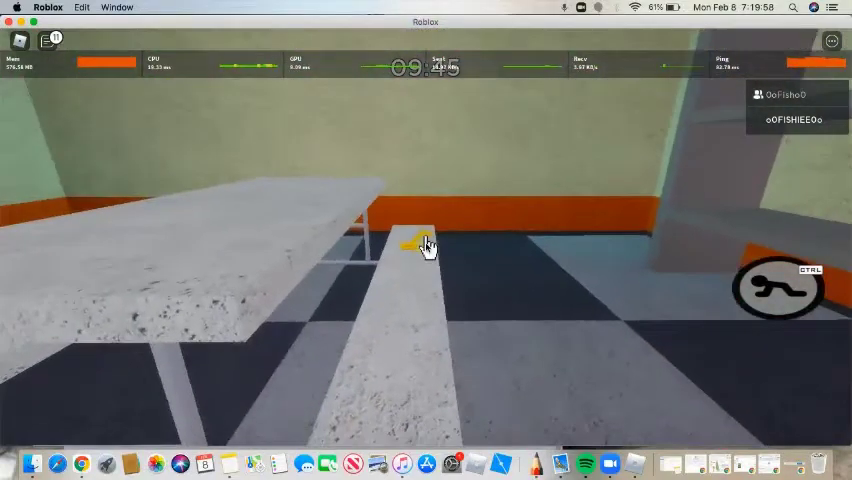
click(425, 245)
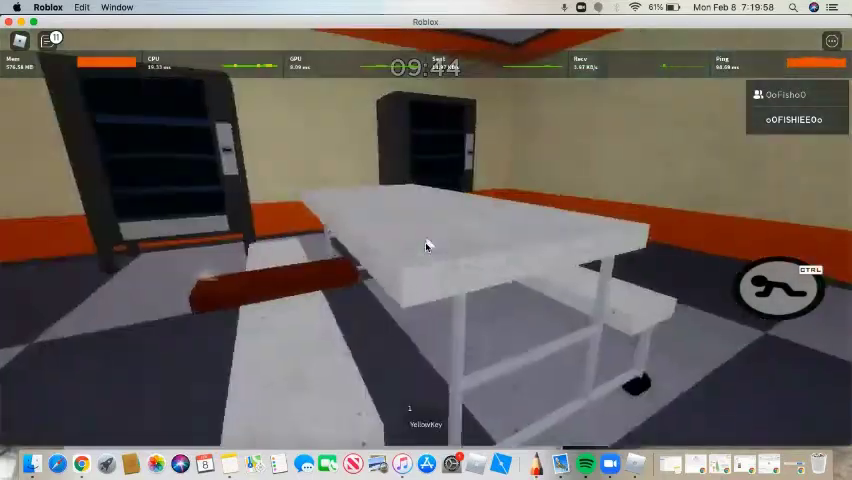
key(w)
key(1)
key(w)
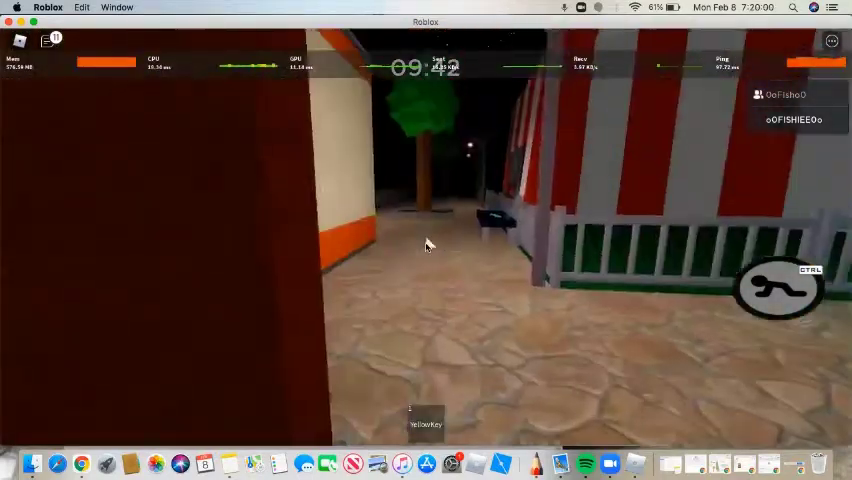
key(1)
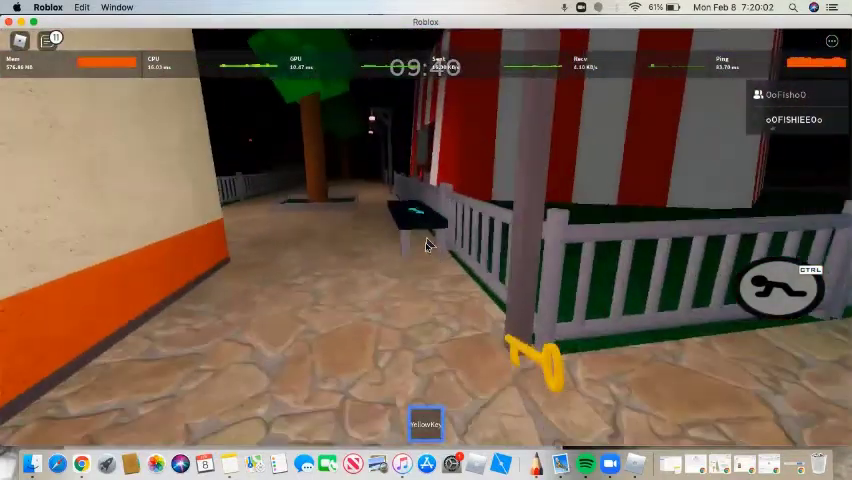
key(w)
click(427, 245)
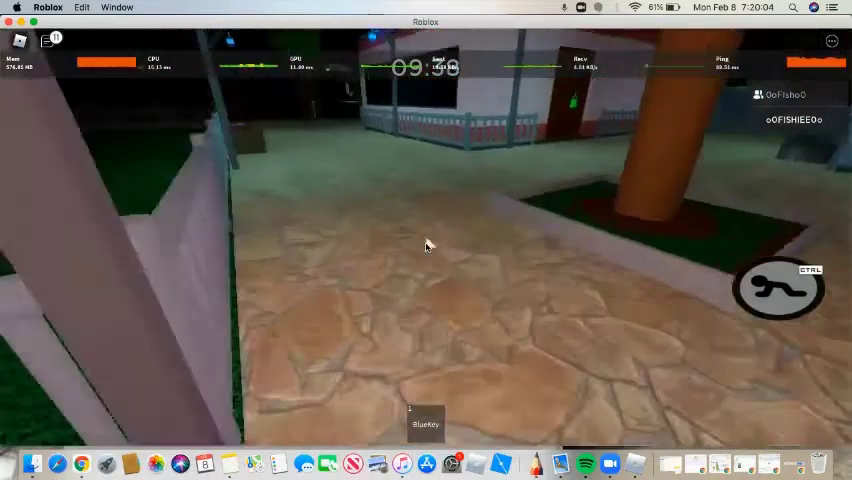
key(1)
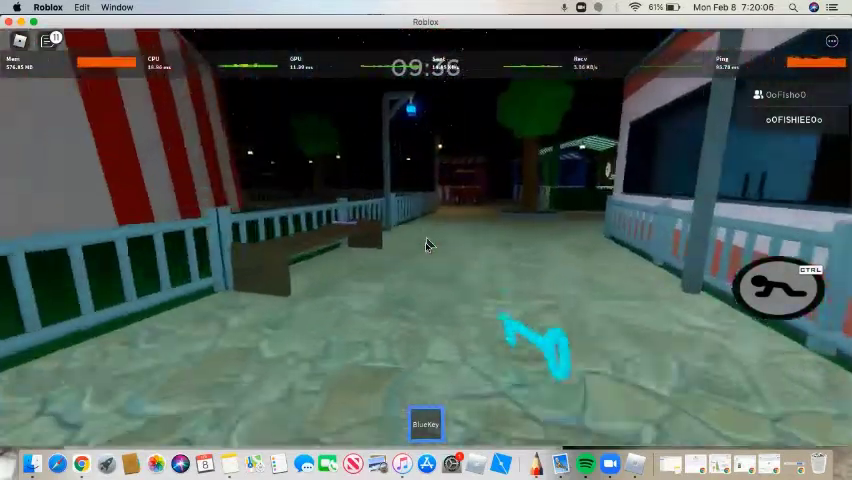
Step: Carry the blue key along the park path past the tree, blue cart and red tent
key(w)
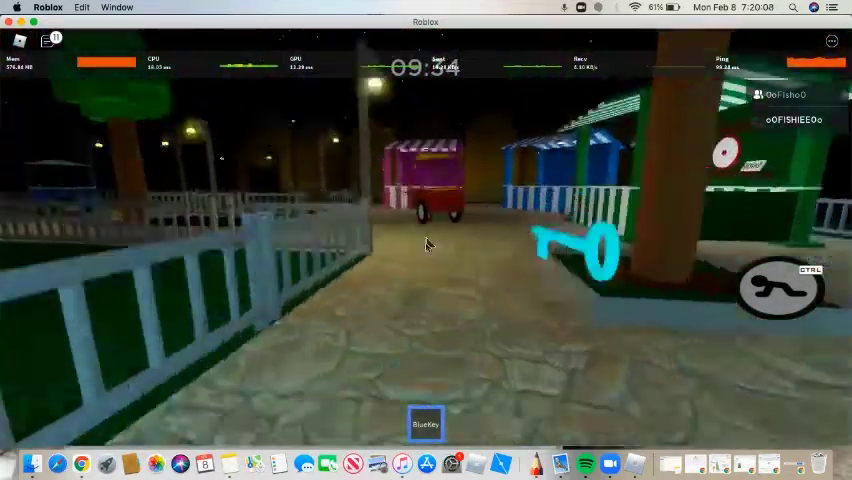
key(w)
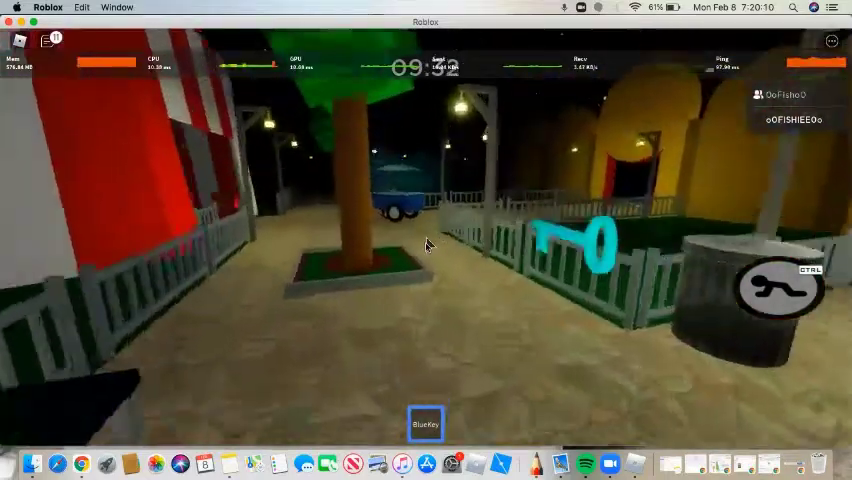
key(w)
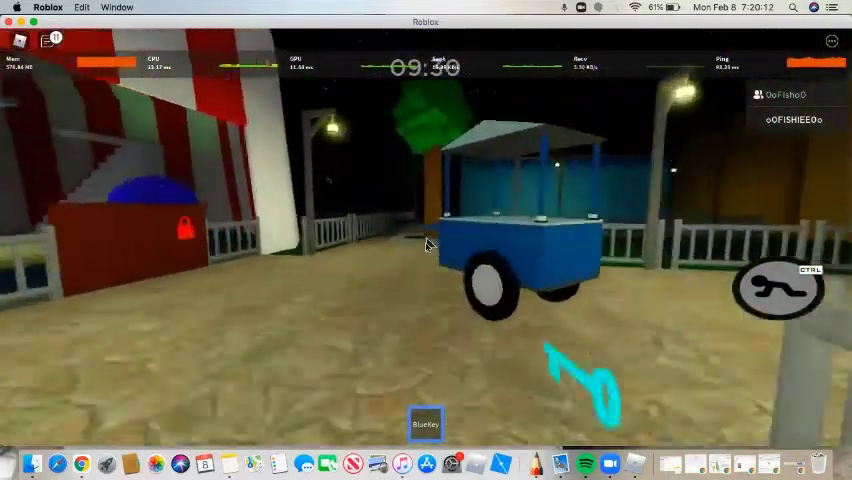
key(w)
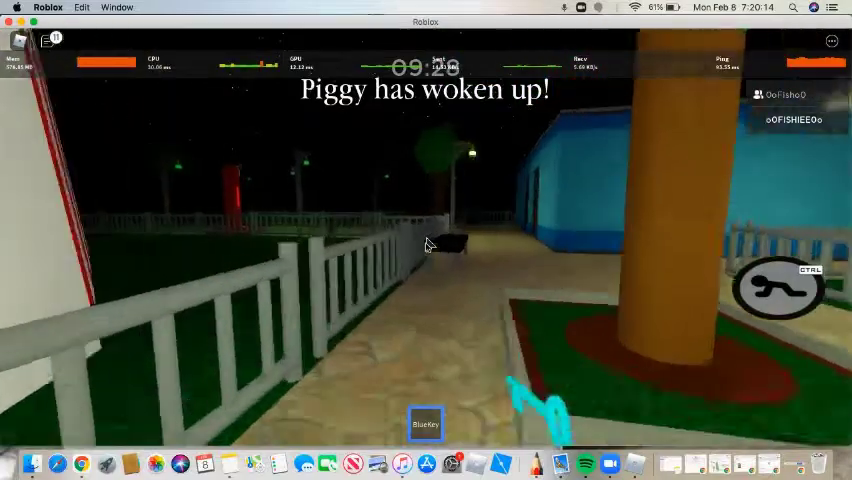
key(a)
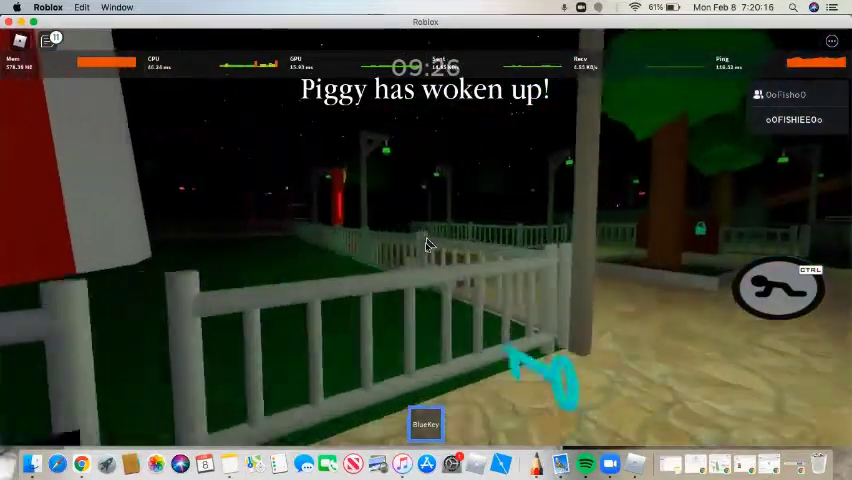
key(w)
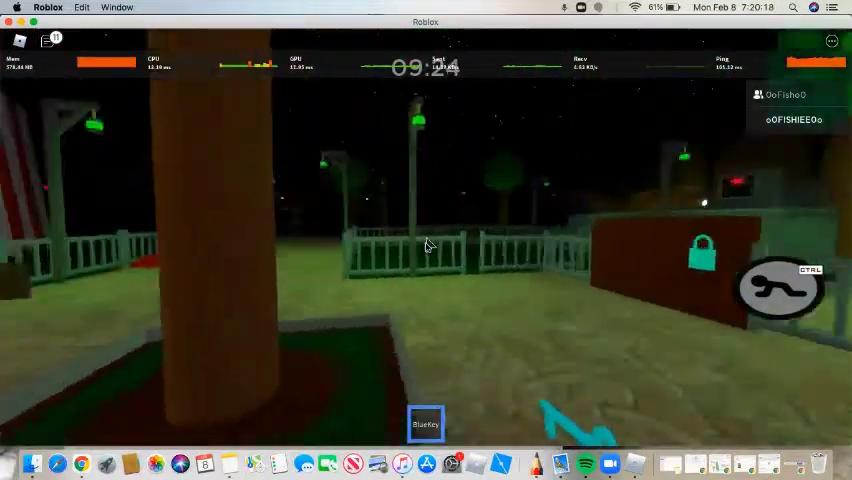
key(w)
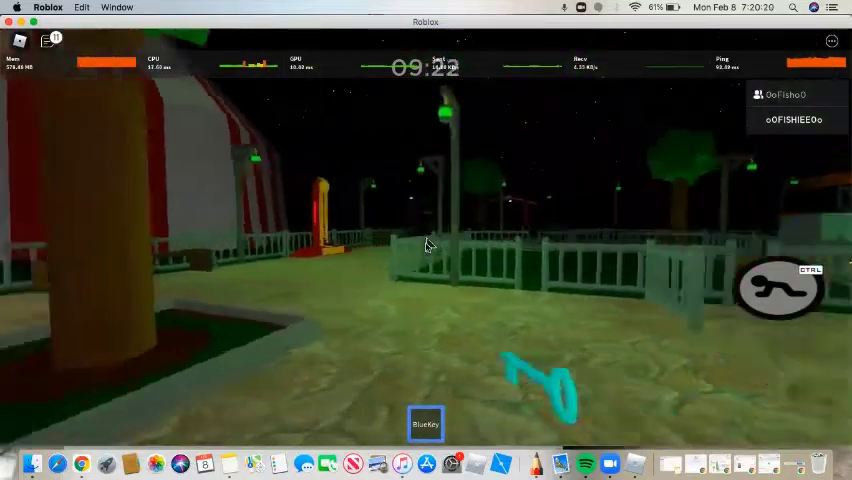
Step: Stow the blue key and continue past the striped tent along the lawn path
key(a)
key(1)
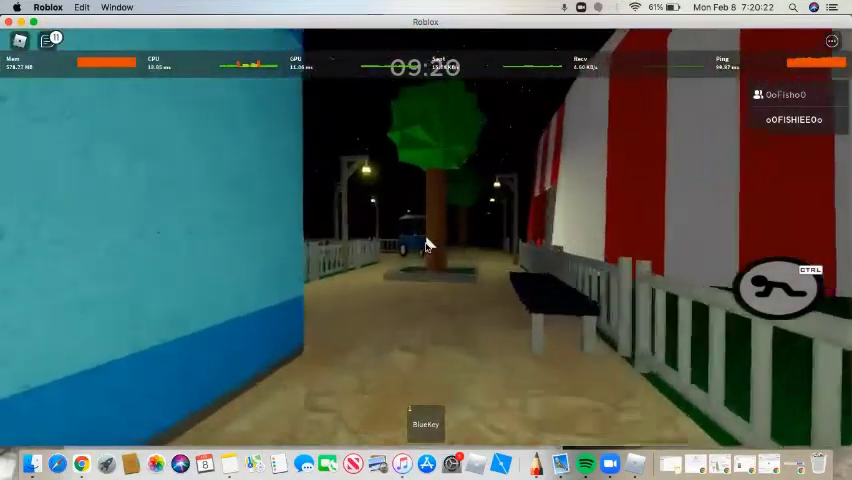
key(w)
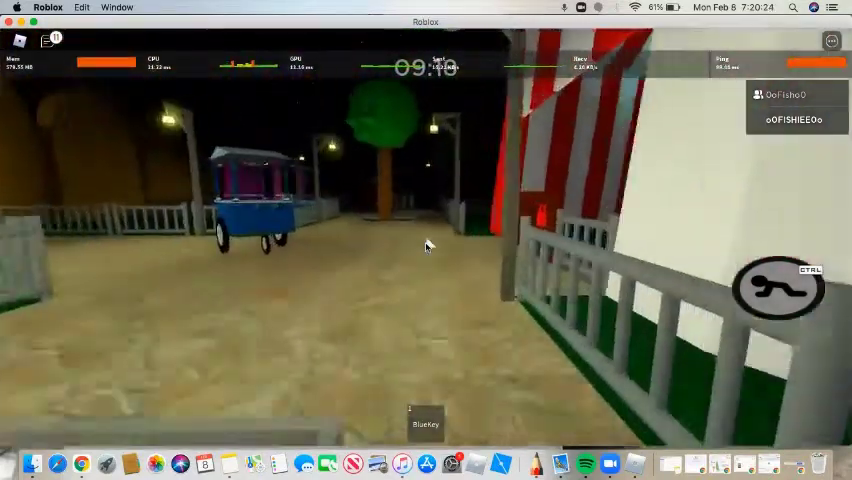
key(w)
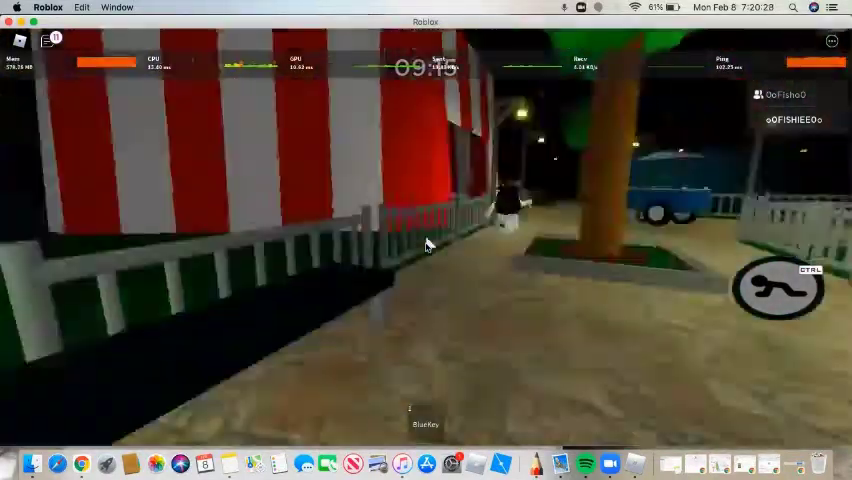
key(w)
key(a)
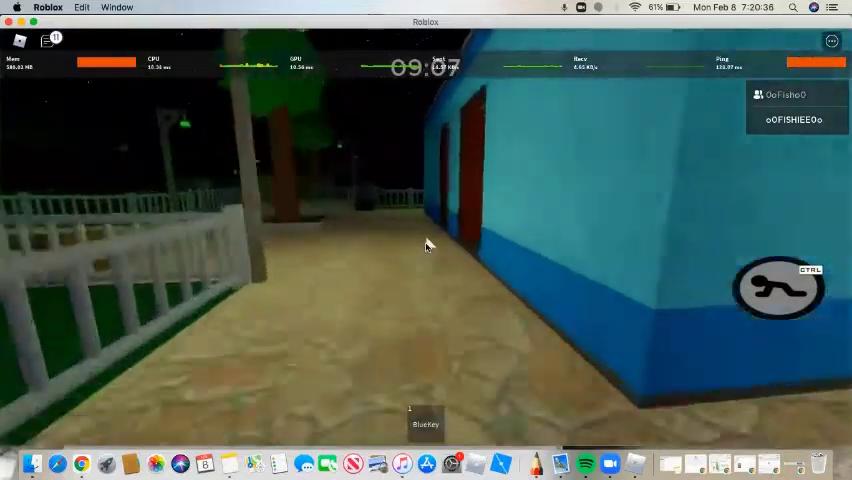
Step: Pass through the checkered-floor room and crouch along the blue wall toward the clown
key(w)
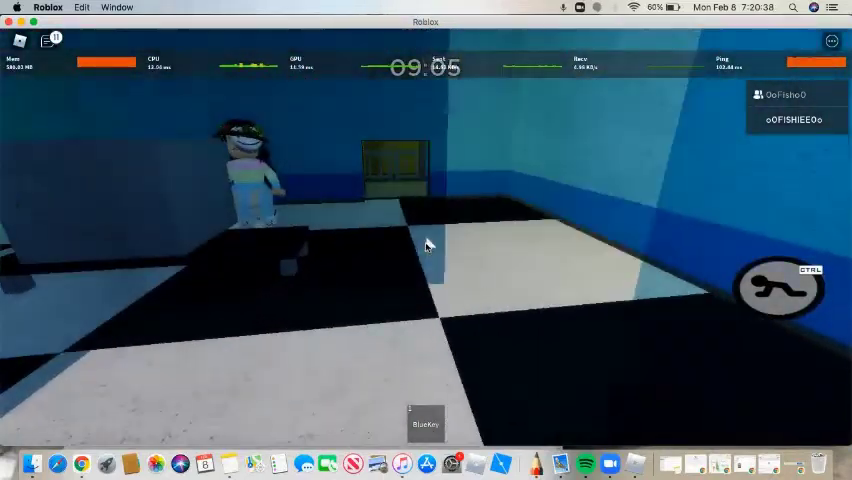
key(w)
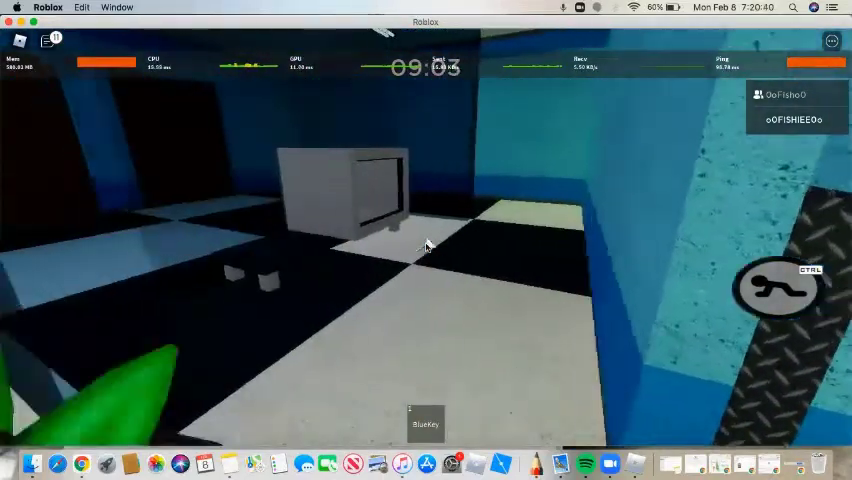
key(w)
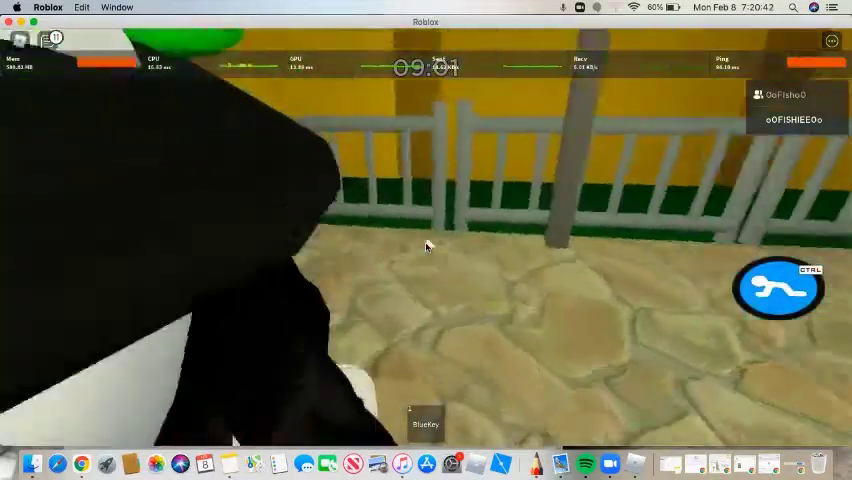
key(w)
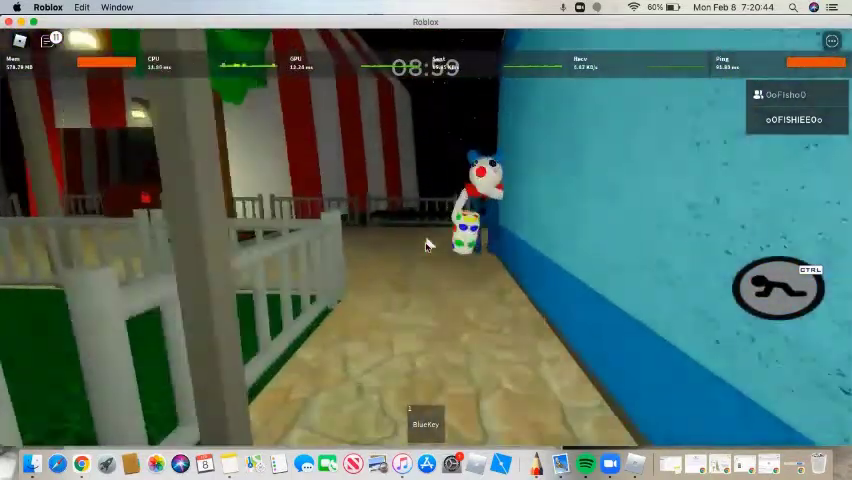
key(w)
key(ctrl)
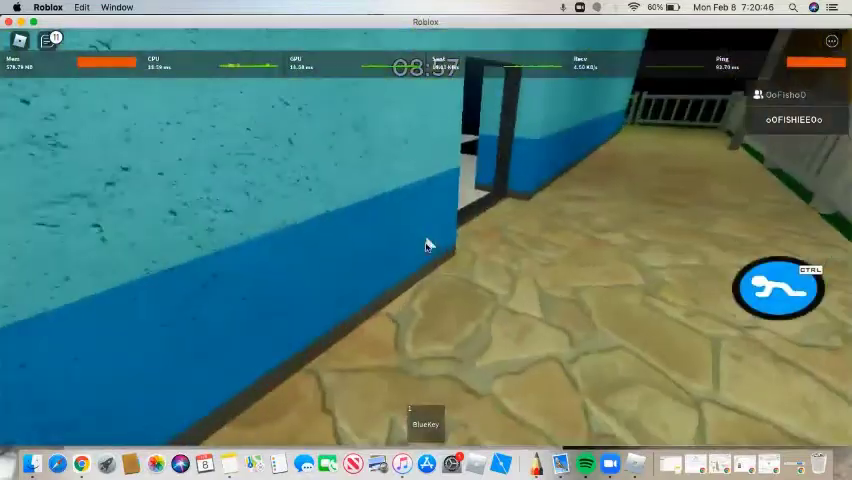
key(w)
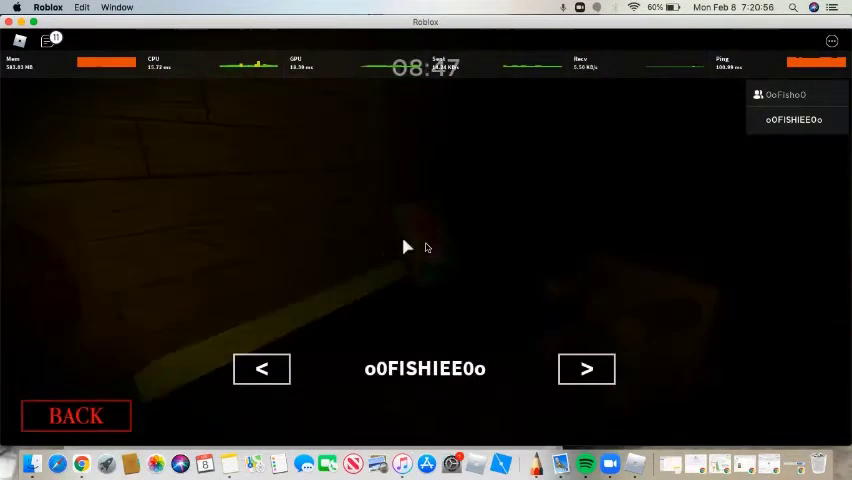
Step: Spectate the other player, then vote for Bot as Piggy on the results screen
click(571, 375)
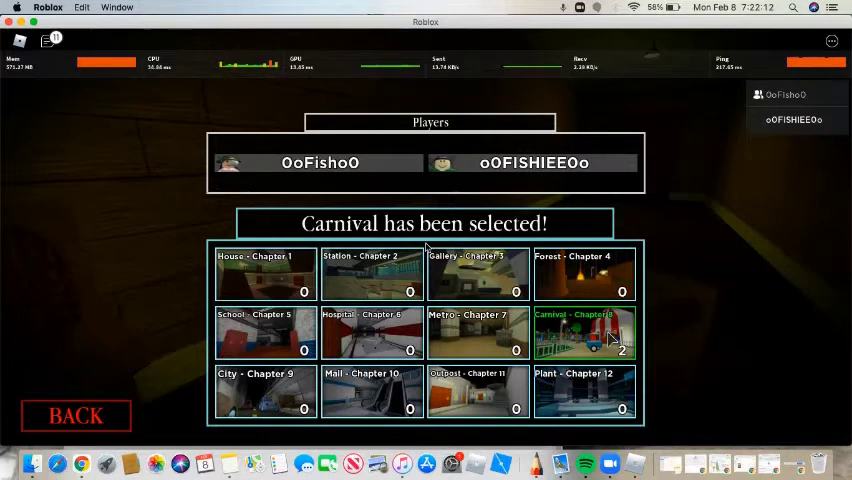
click(287, 290)
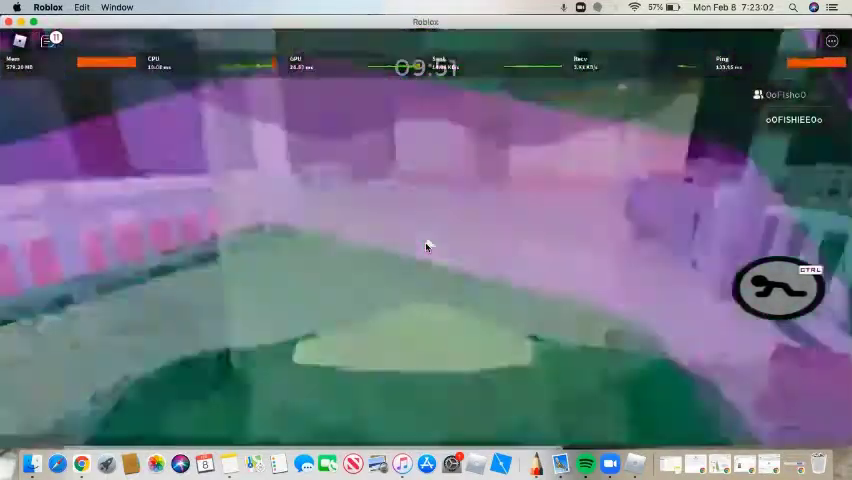
Step: Carry the red key through the red-door room, out to the yard and past the striped tent
key(w)
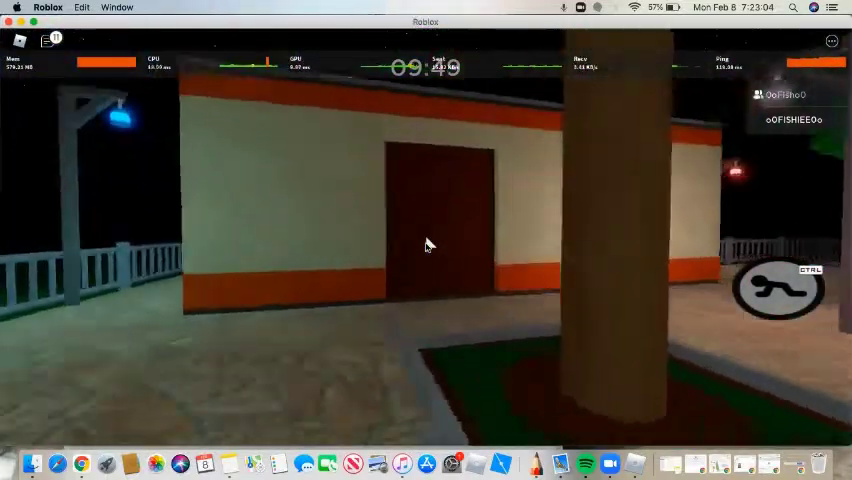
key(w)
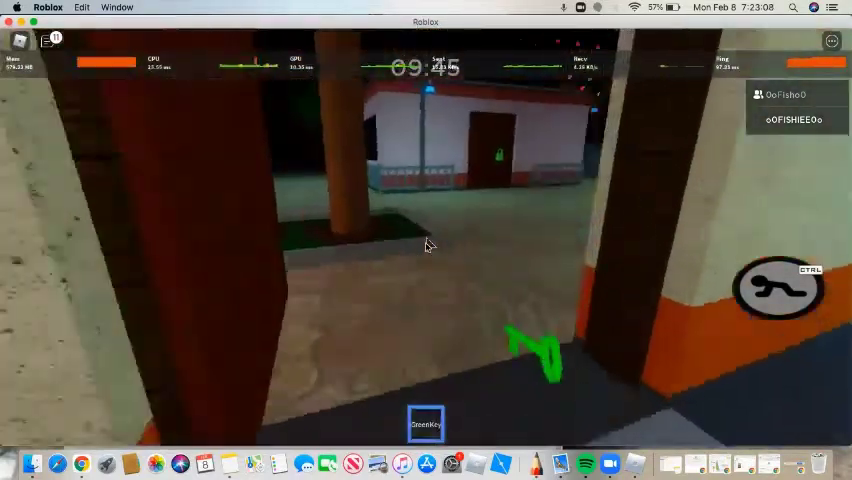
key(w)
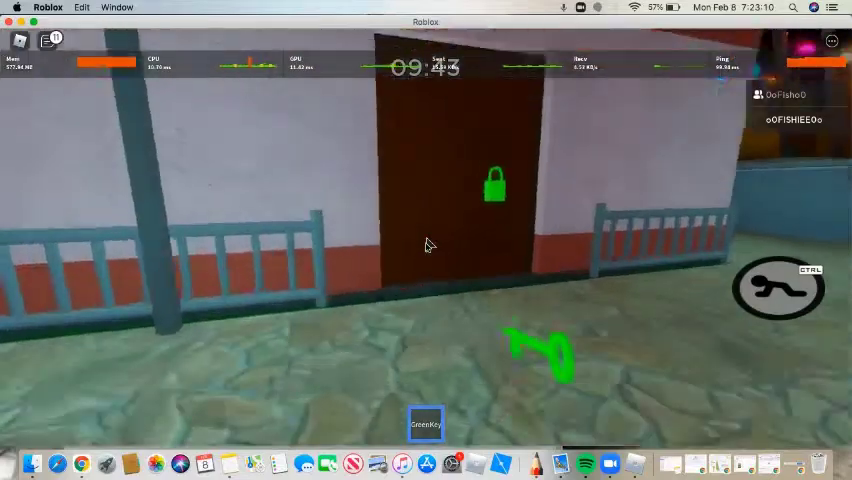
key(w)
key(w)
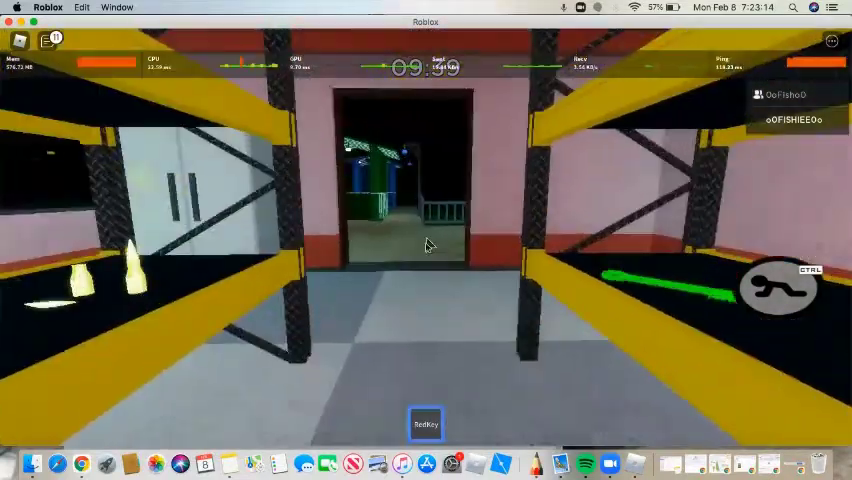
key(w)
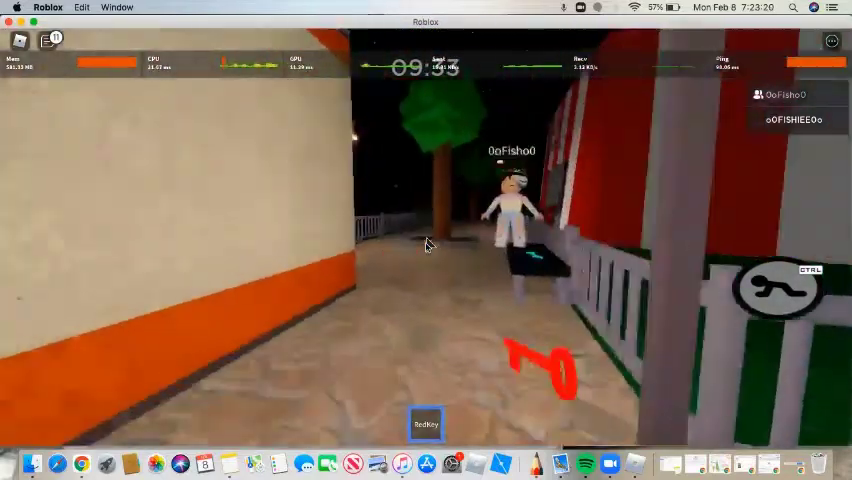
key(w)
Step: Enter the striped tent by its red door, circle the coloured-ball platform, and exit onto the path
key(w)
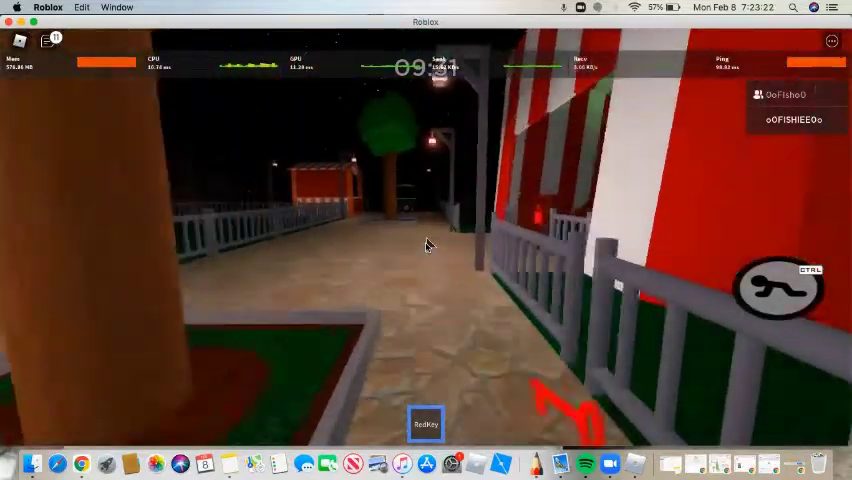
key(w)
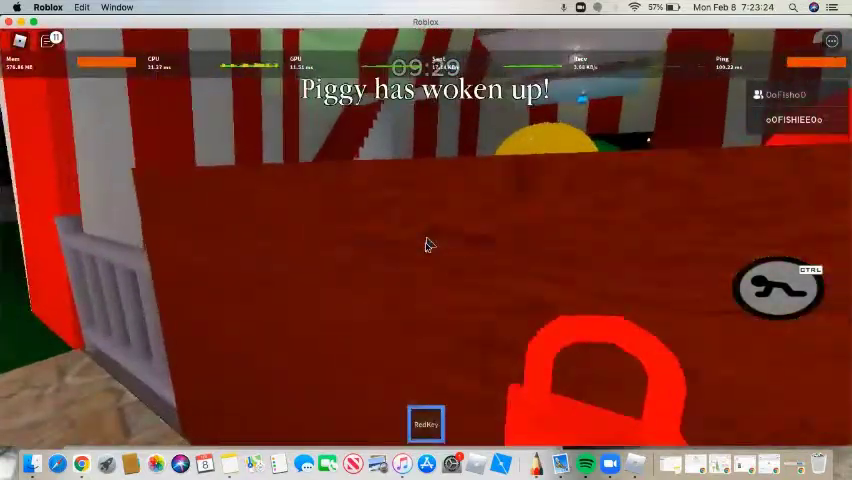
key(w)
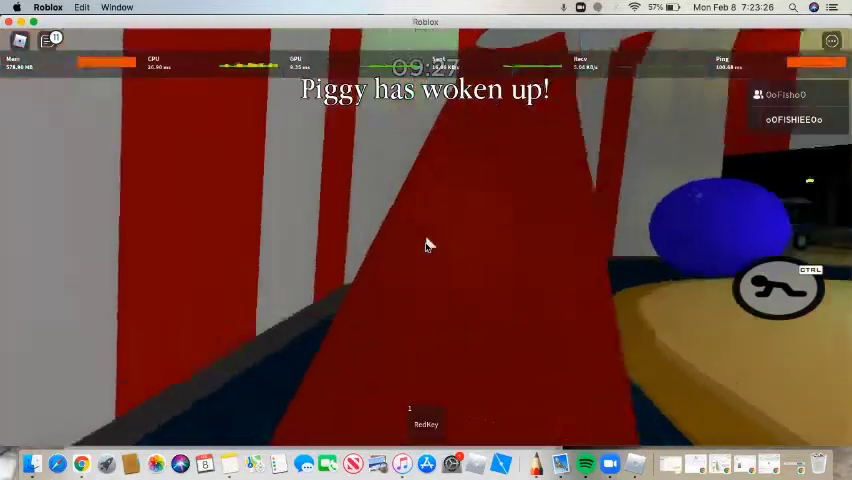
key(w)
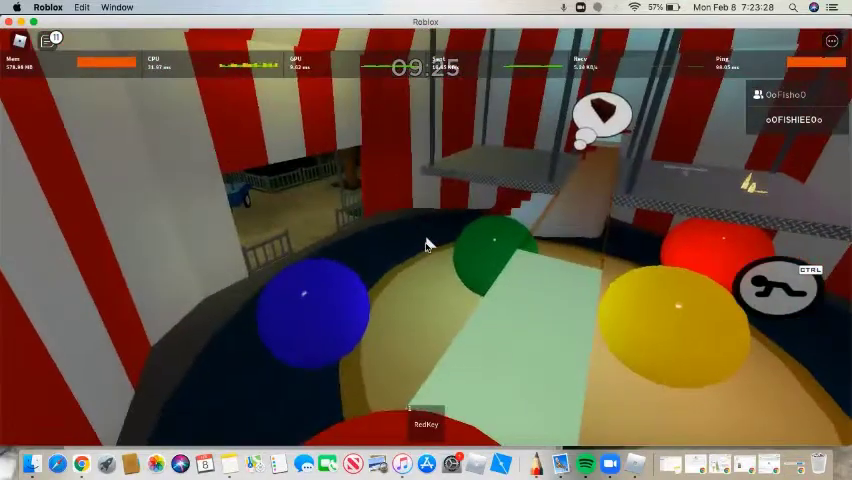
key(w)
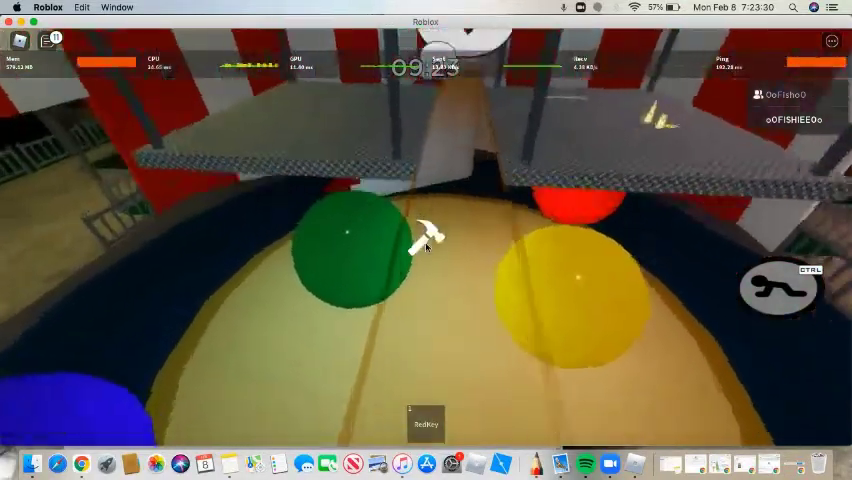
key(w)
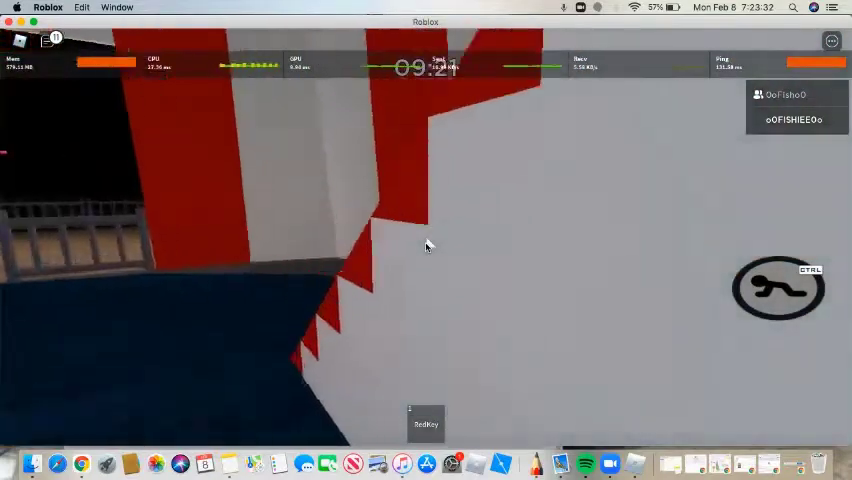
key(w)
key(w)
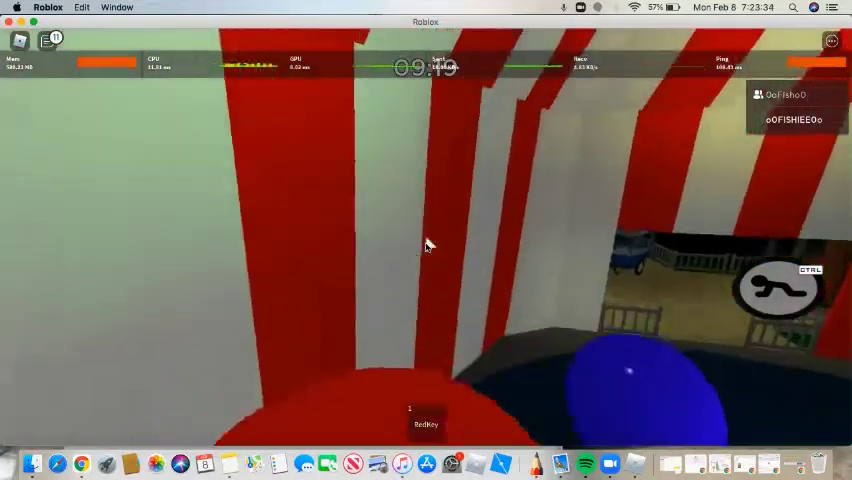
key(w)
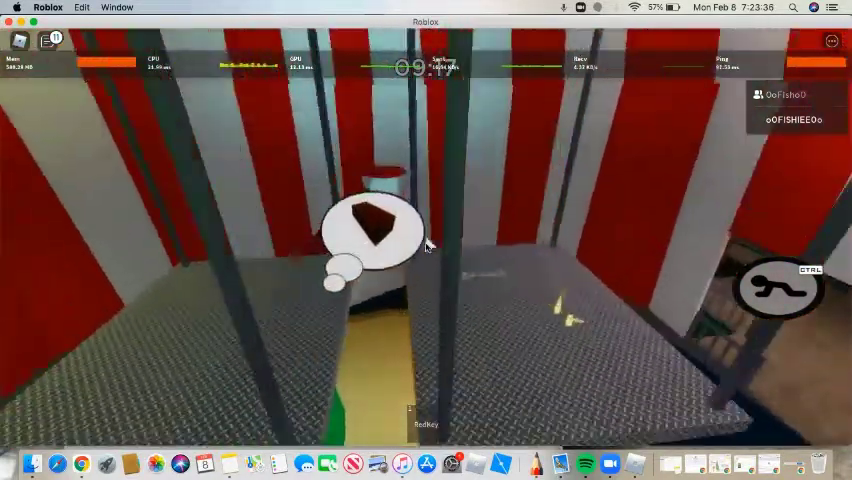
key(w)
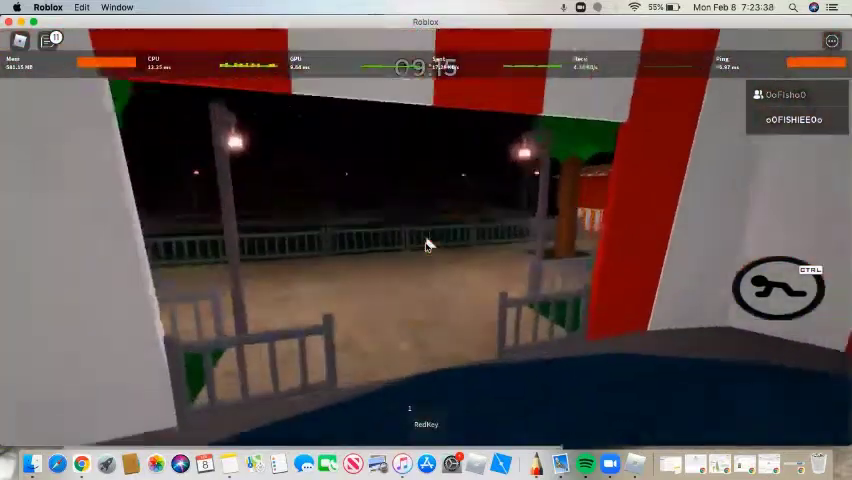
key(w)
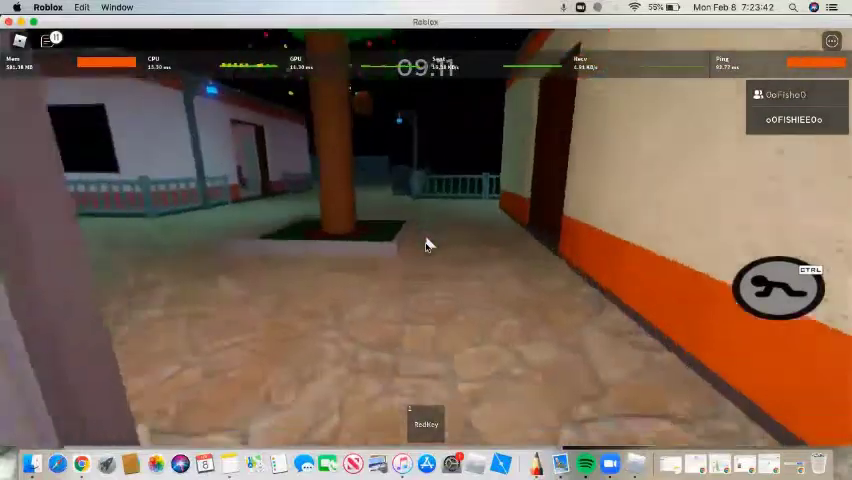
Step: Cross the plaza past the blue cart to the blue building's doorway
key(w)
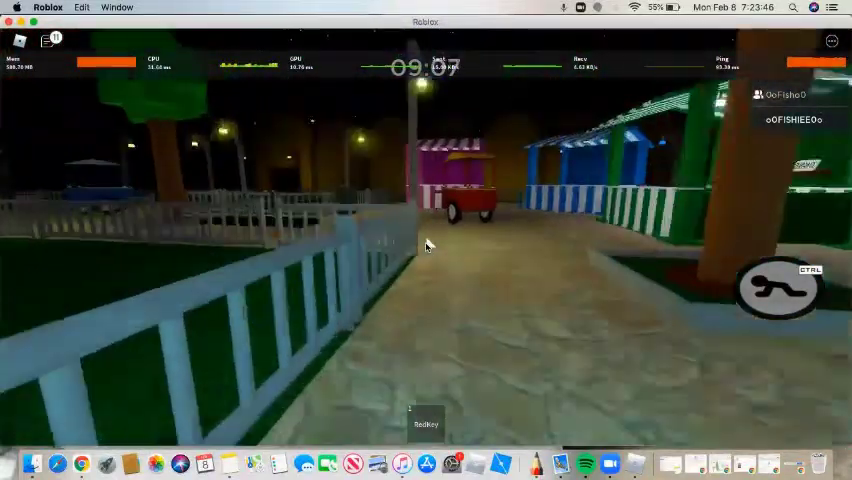
key(a)
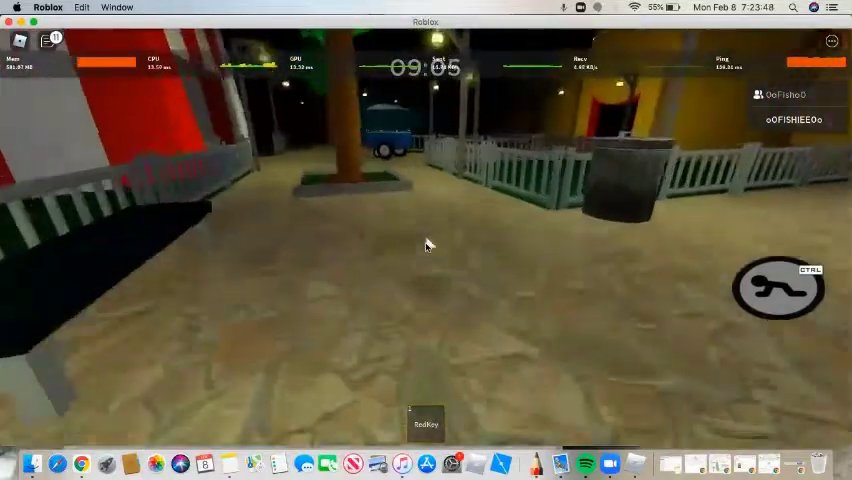
key(w)
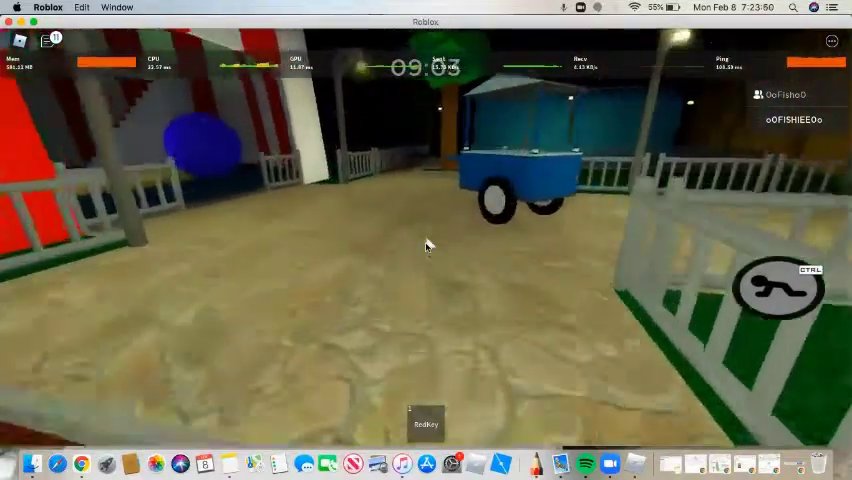
key(w)
key(w)
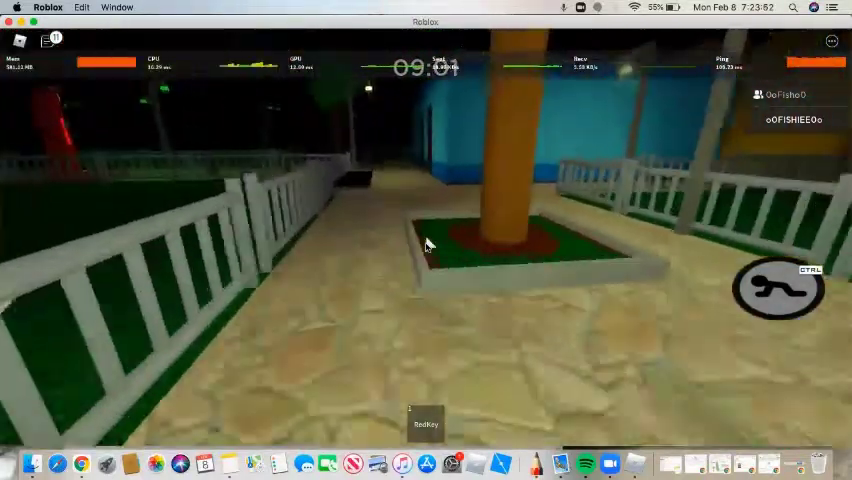
key(w)
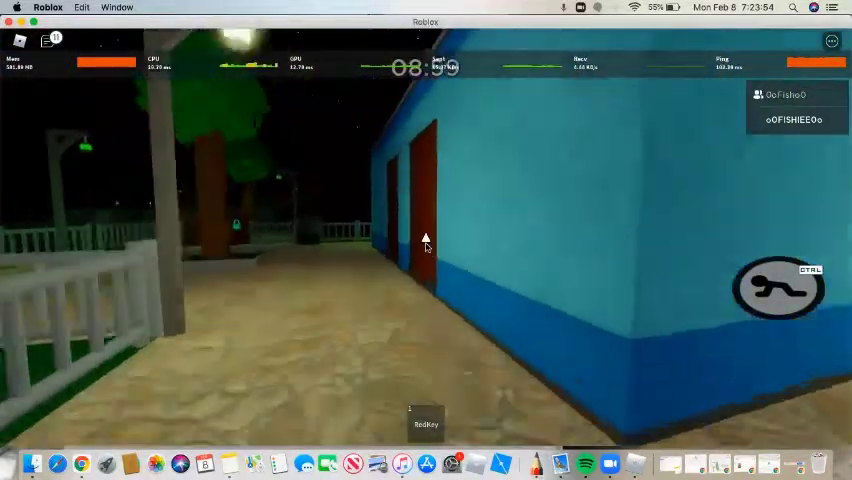
Step: Visit the grey safe in the checkered room, then exit via the yellow balcony onto the plaza
key(w)
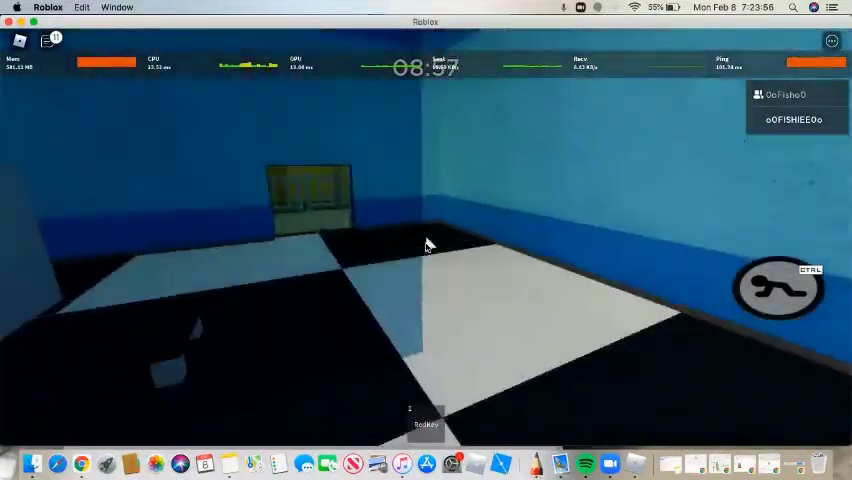
key(w)
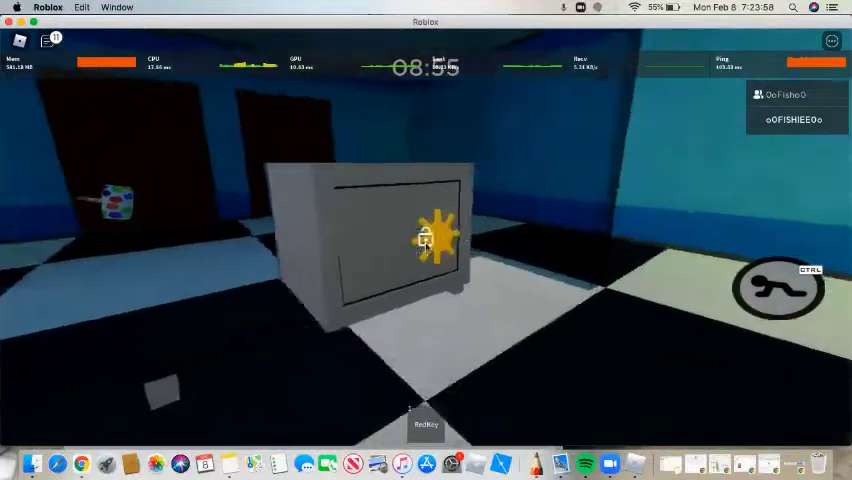
key(w)
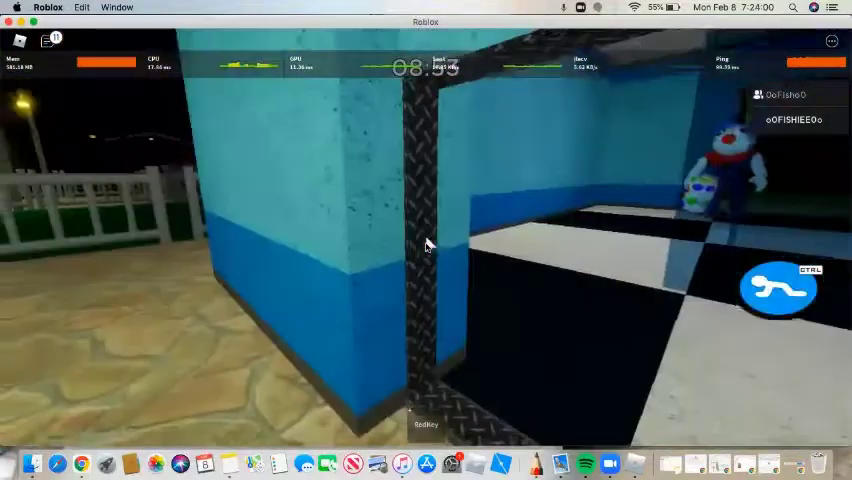
key(w)
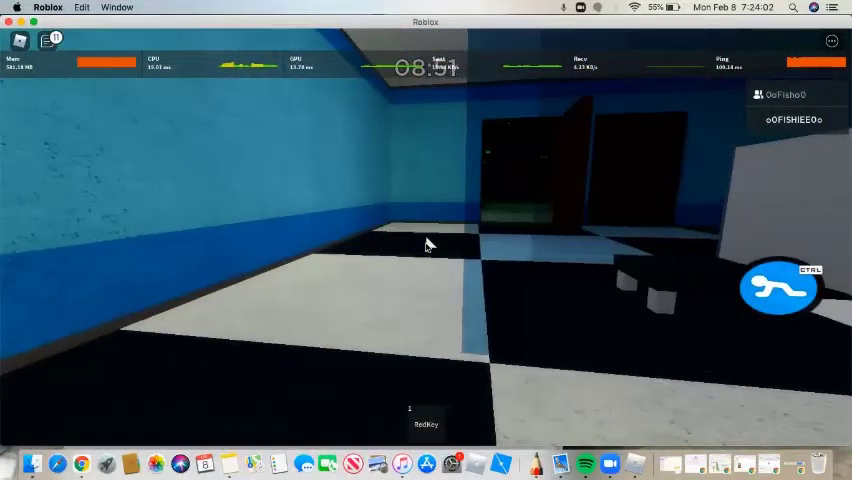
key(w)
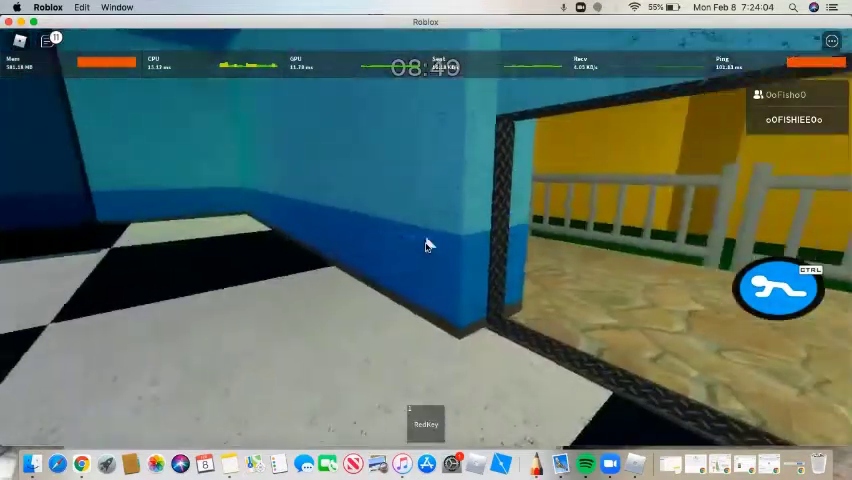
key(w)
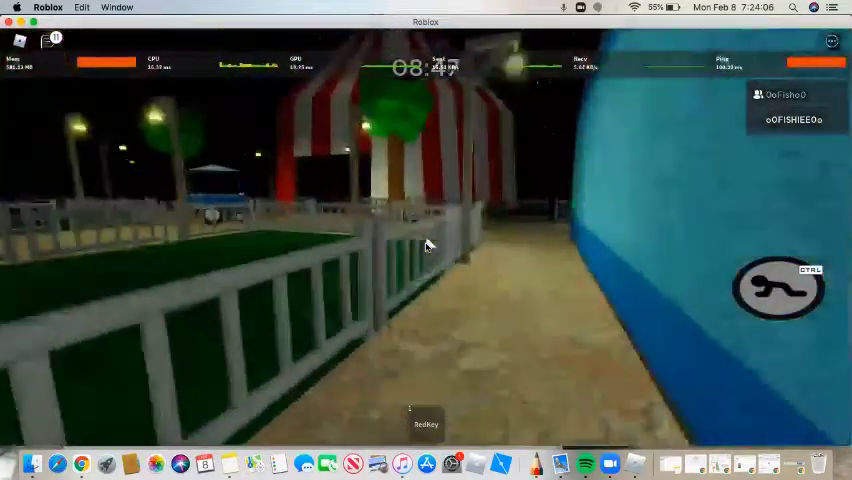
key(w)
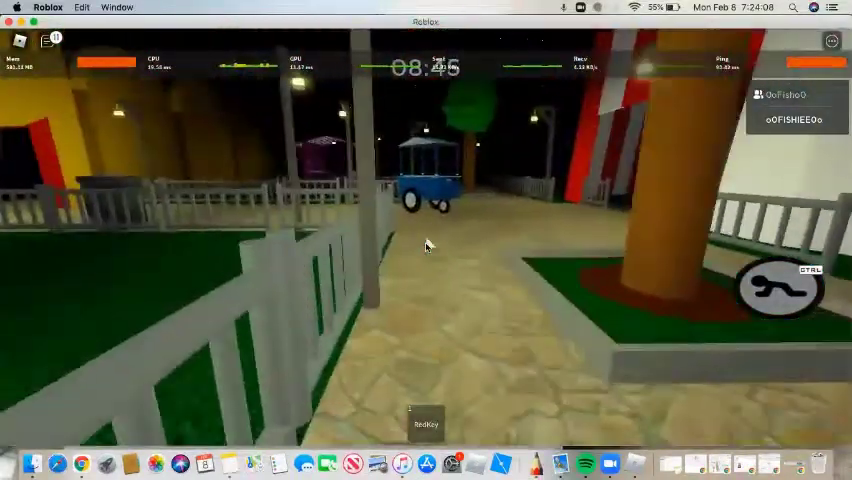
scroll(426, 245, down, 5)
key(w)
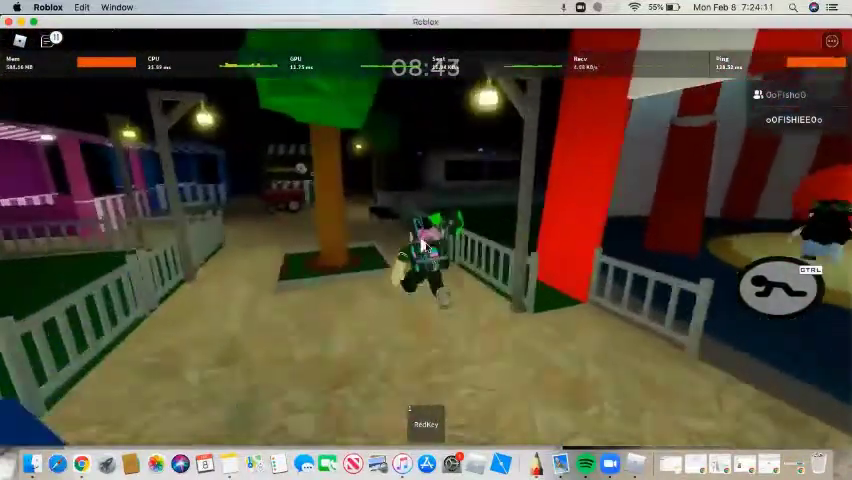
key(w)
scroll(426, 245, up, 5)
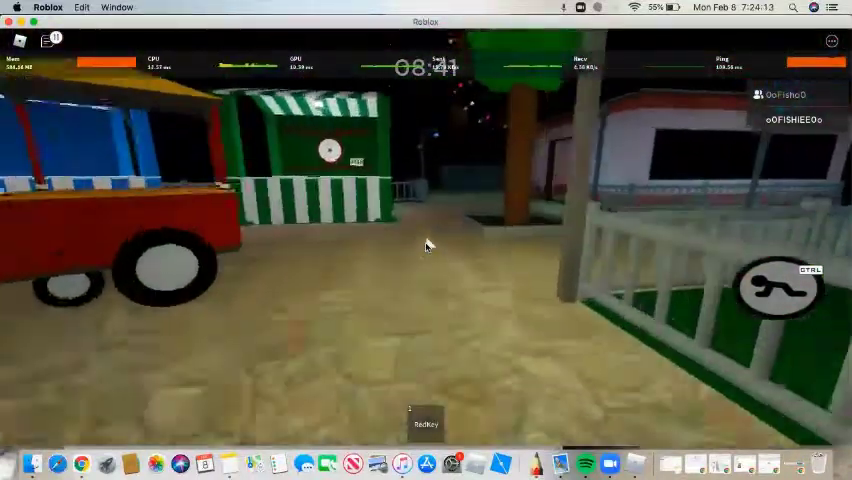
key(w)
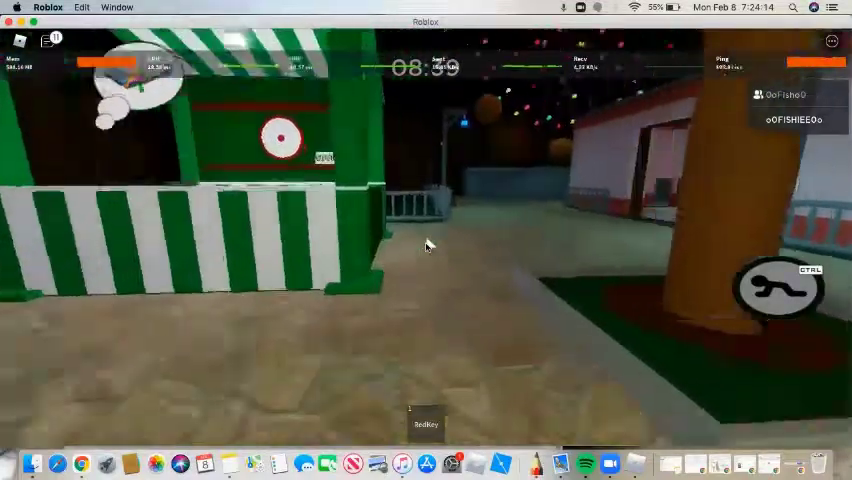